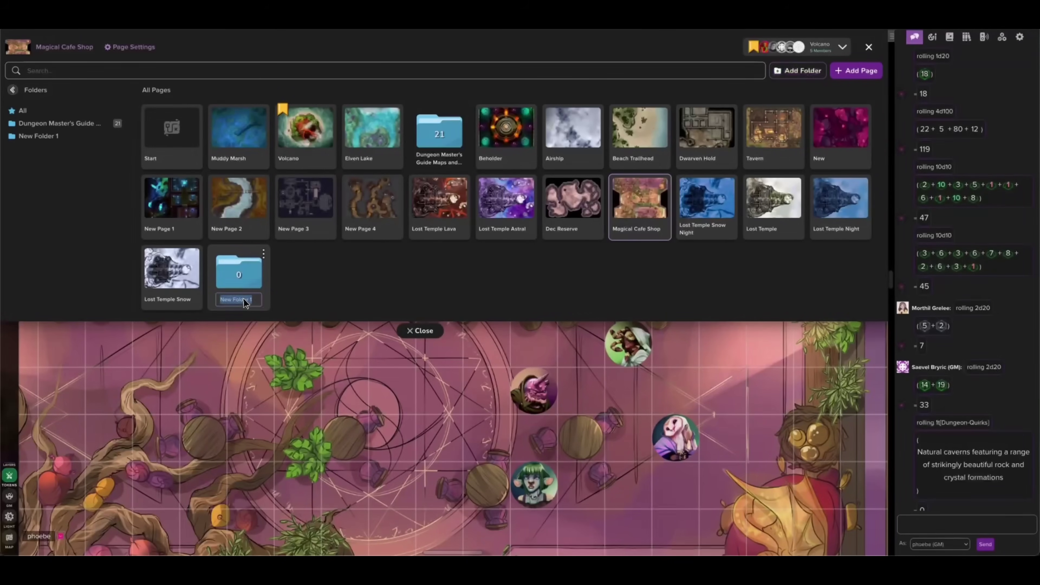
Move the Lost Temple Snow and Lost Temple Snow Night pages into the Lost Temple folder
drag(172, 268, 242, 279)
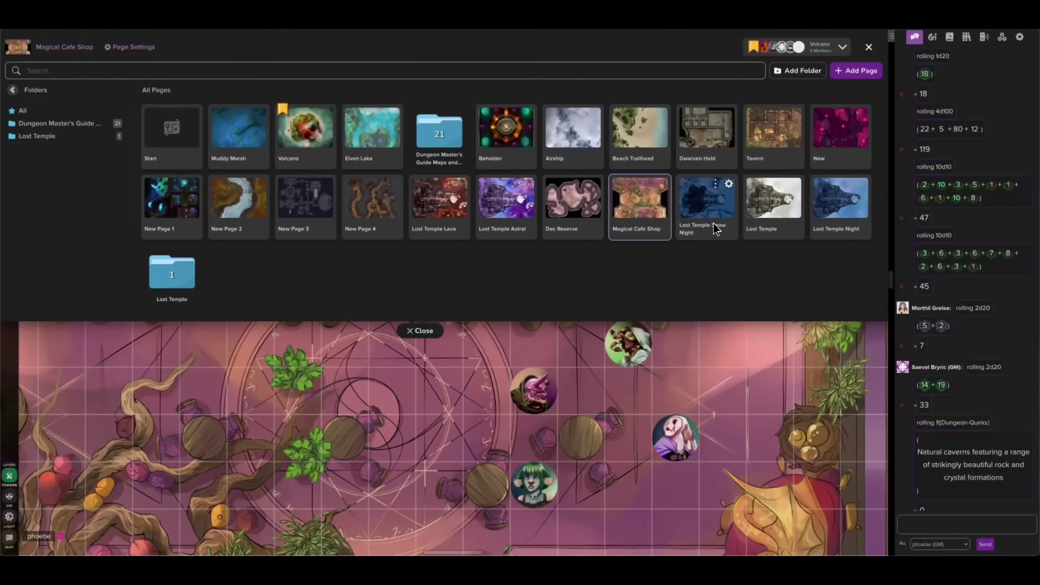
drag(706, 199, 185, 282)
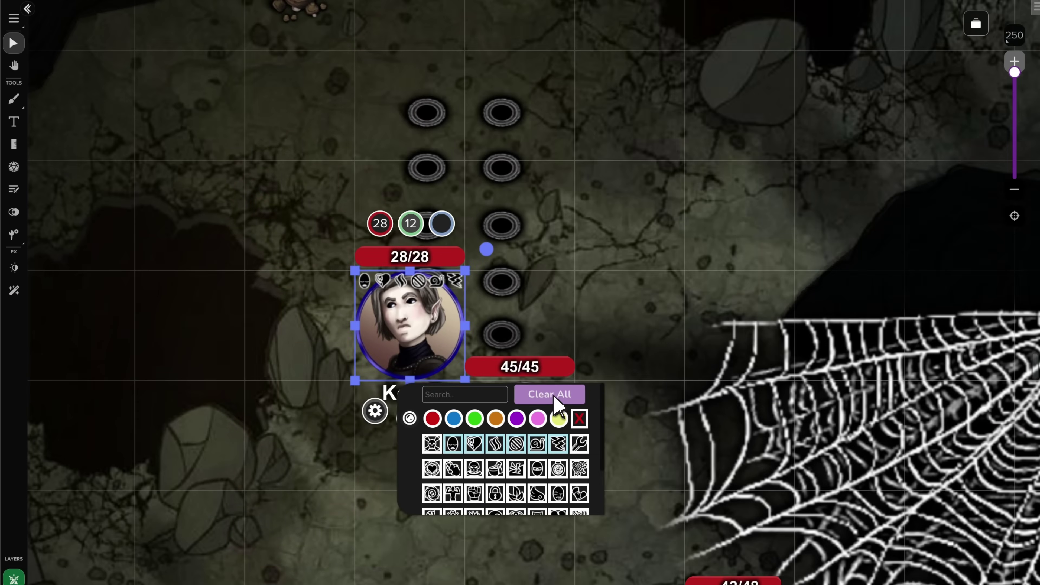
Clear all status markers from the selected 28/28 character token
click(556, 396)
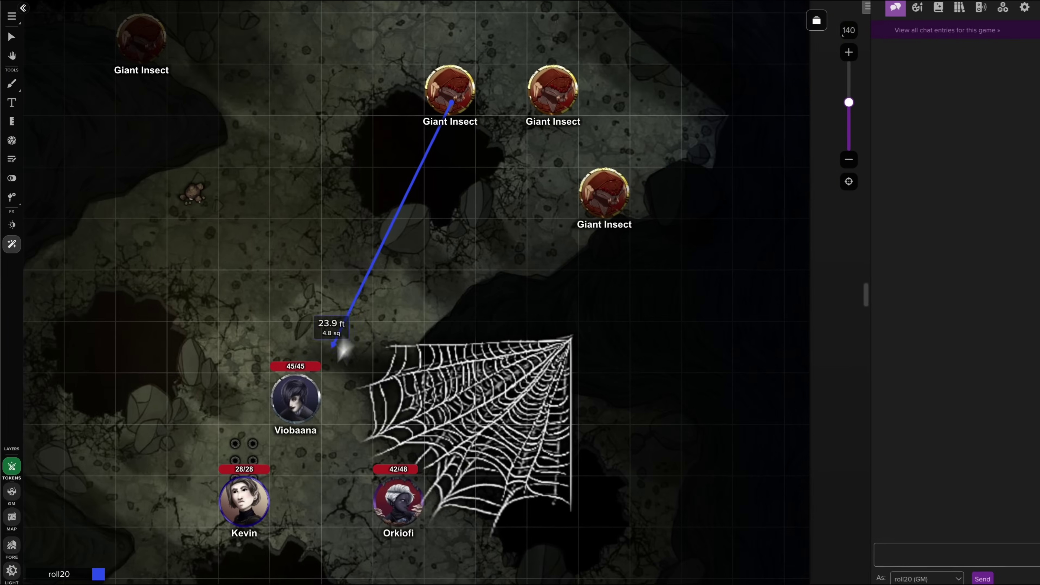
Measure the distance from the Giant Insect above the hole to the Viobaana token
drag(342, 348, 305, 391)
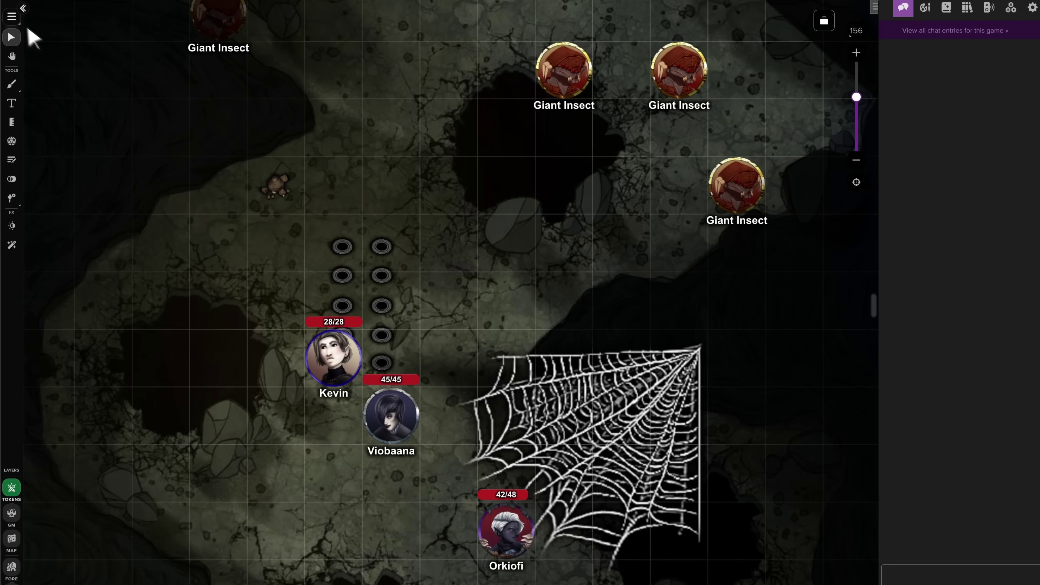
Set the GM Darkness Opacity to 83% and switch Dark Mode off and back on
click(11, 17)
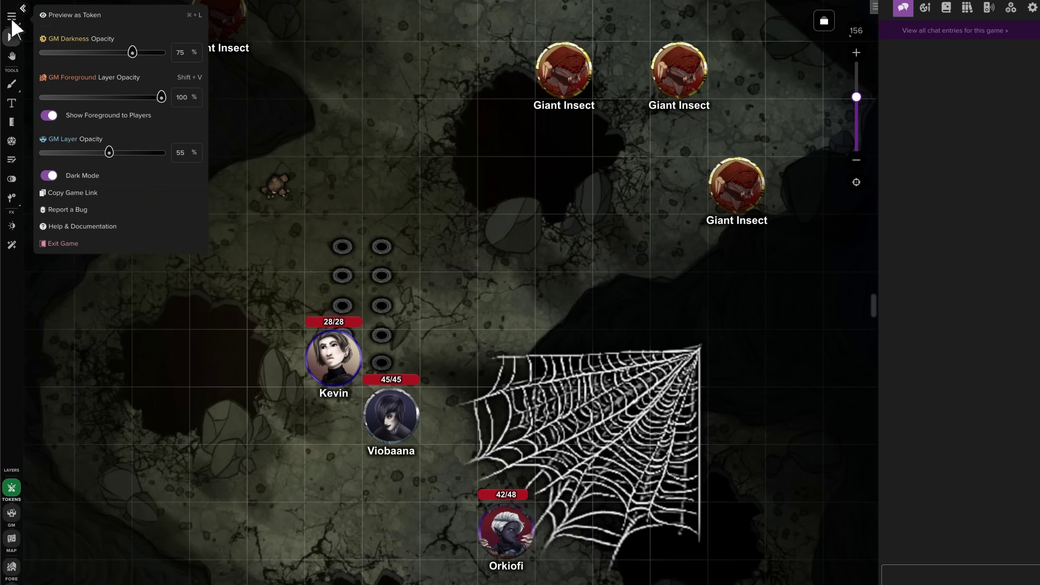
mouse_move(138, 58)
mouse_down()
mouse_move(52, 53)
mouse_move(144, 60)
mouse_up()
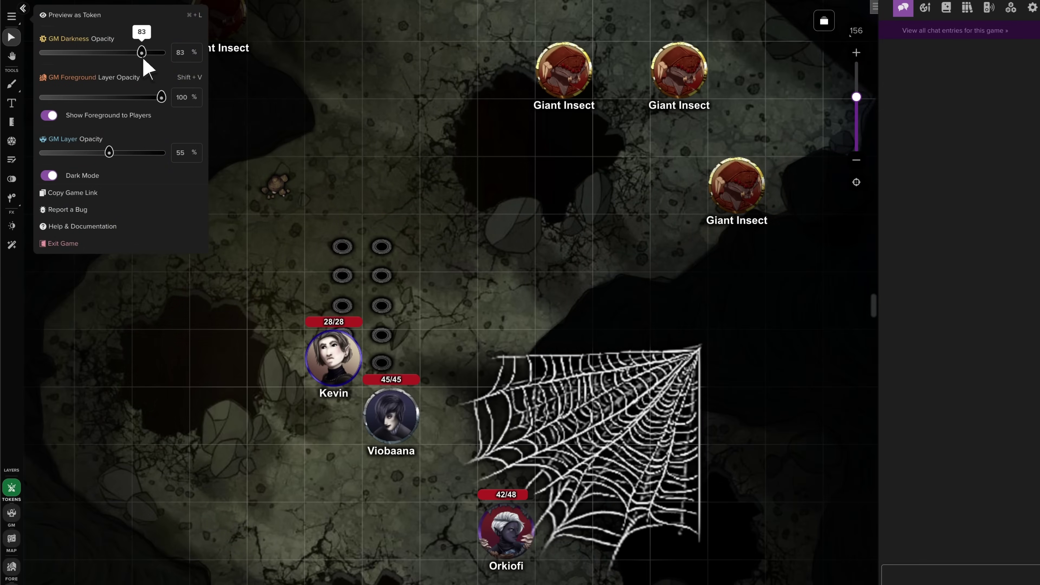
click(49, 175)
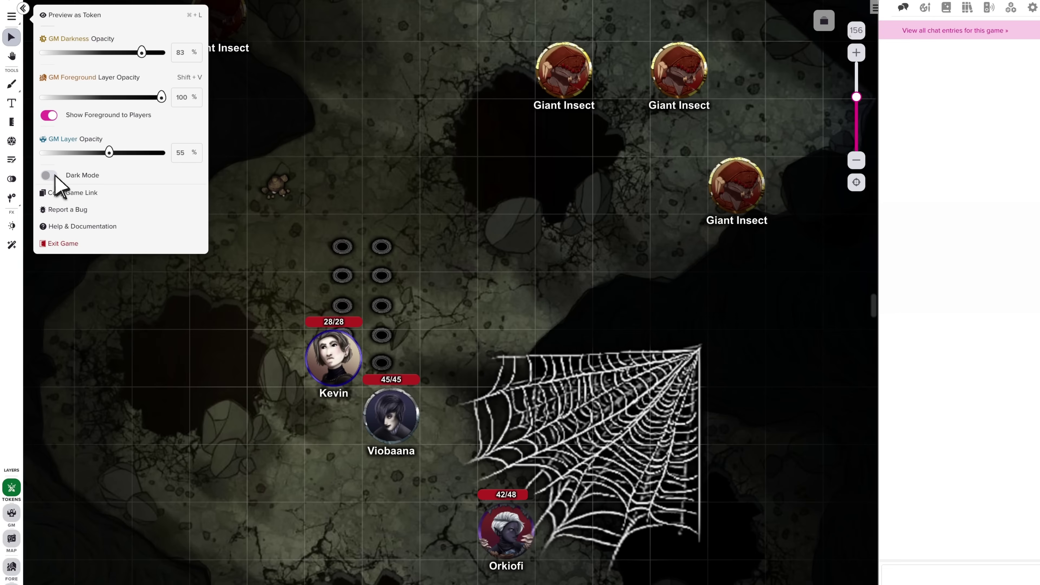
click(49, 175)
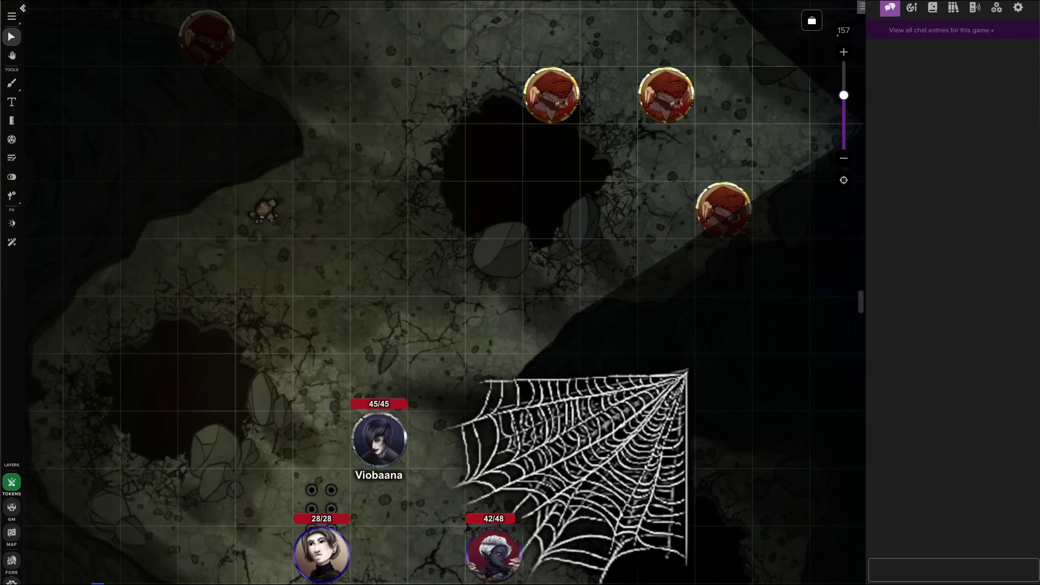
Review the token options for one Giant Insect and for the three Giant Insects around the large hole selected together
right_click(546, 112)
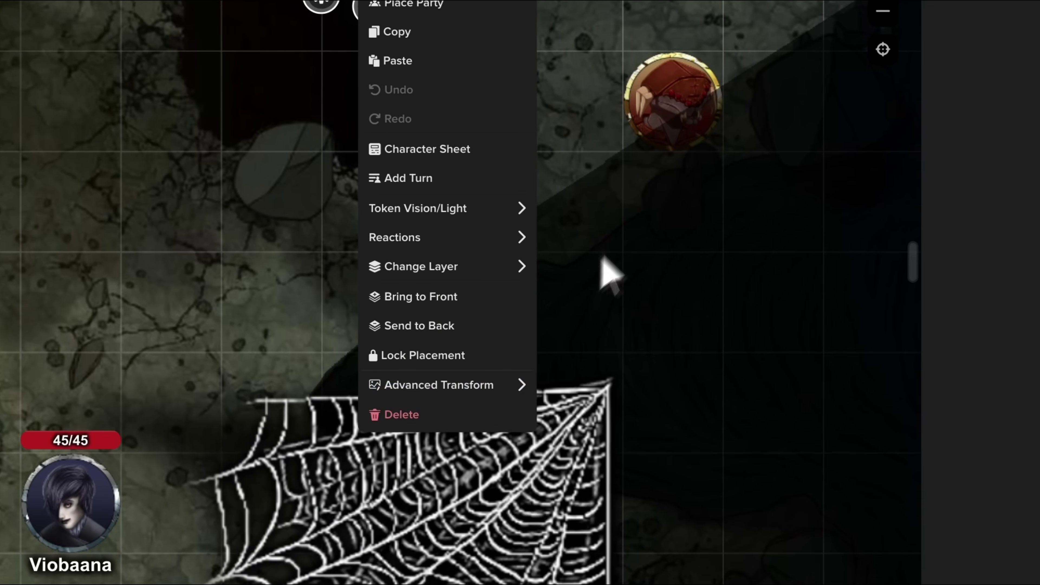
click(600, 256)
drag(388, 56, 758, 262)
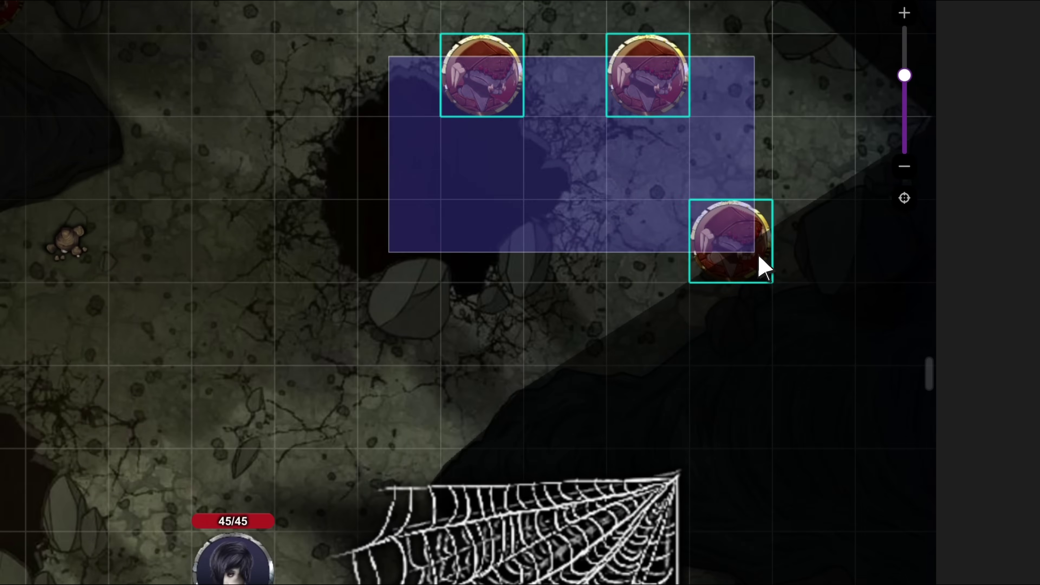
mouse_move(495, 104)
mouse_down()
mouse_move(486, 78)
mouse_move(486, 97)
mouse_up()
right_click(486, 95)
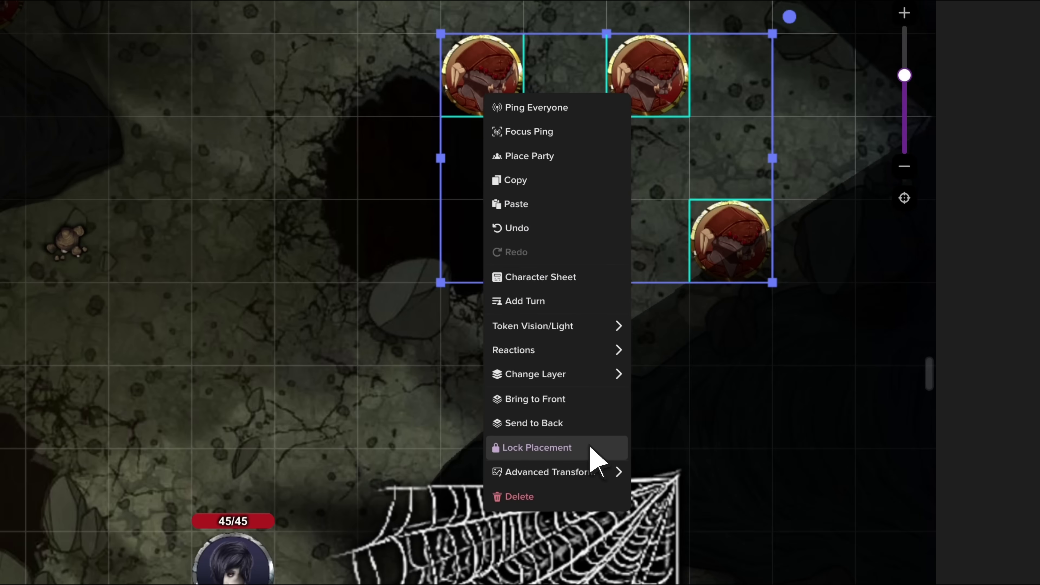
click(708, 455)
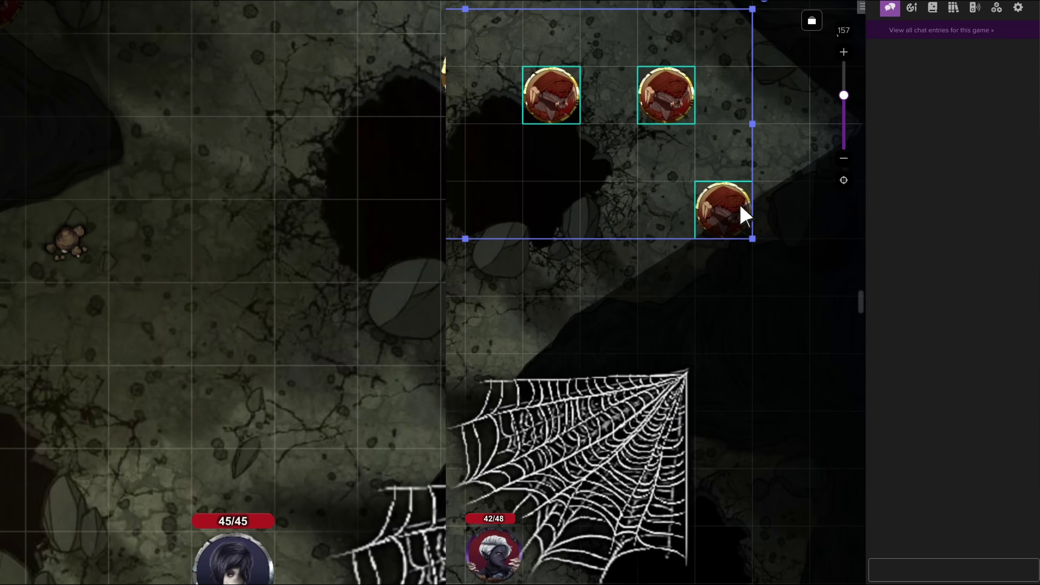
Enumerate the four selected Giant Insect tokens
right_click(743, 213)
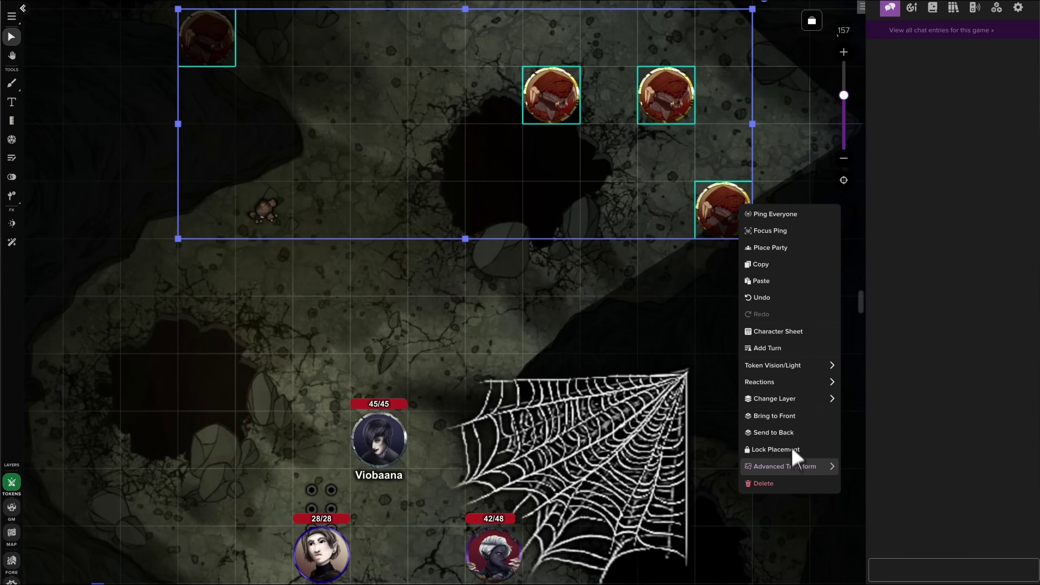
mouse_move(796, 468)
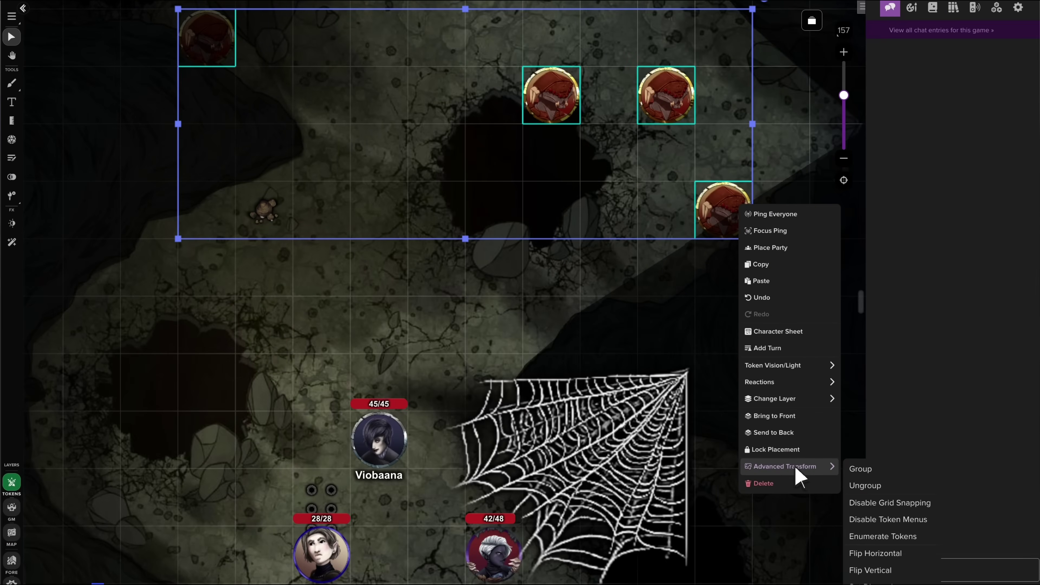
click(911, 540)
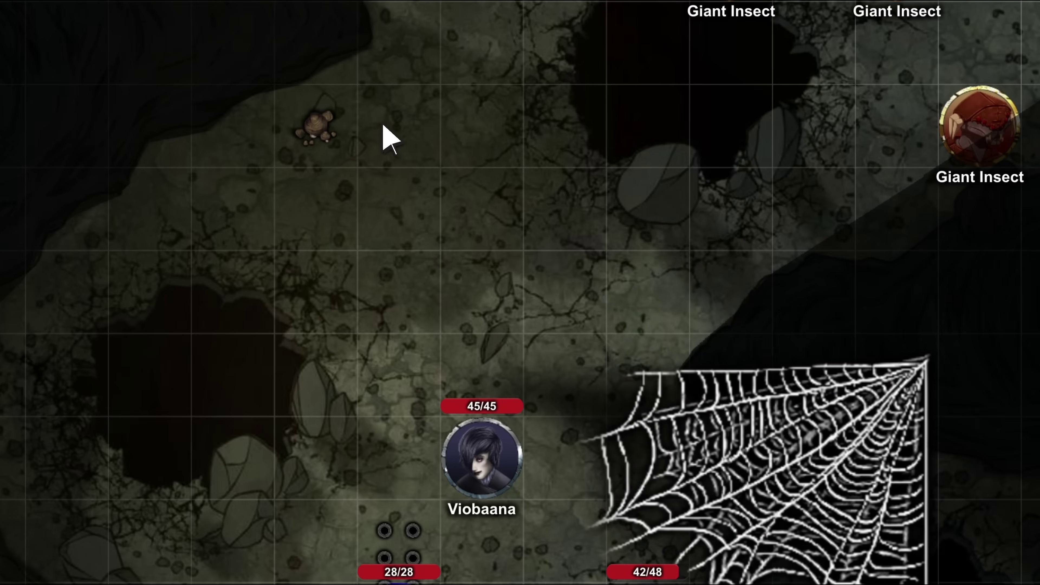
Disable the token menus on the small brown rock-pile token and select it again to check
click(316, 132)
right_click(314, 131)
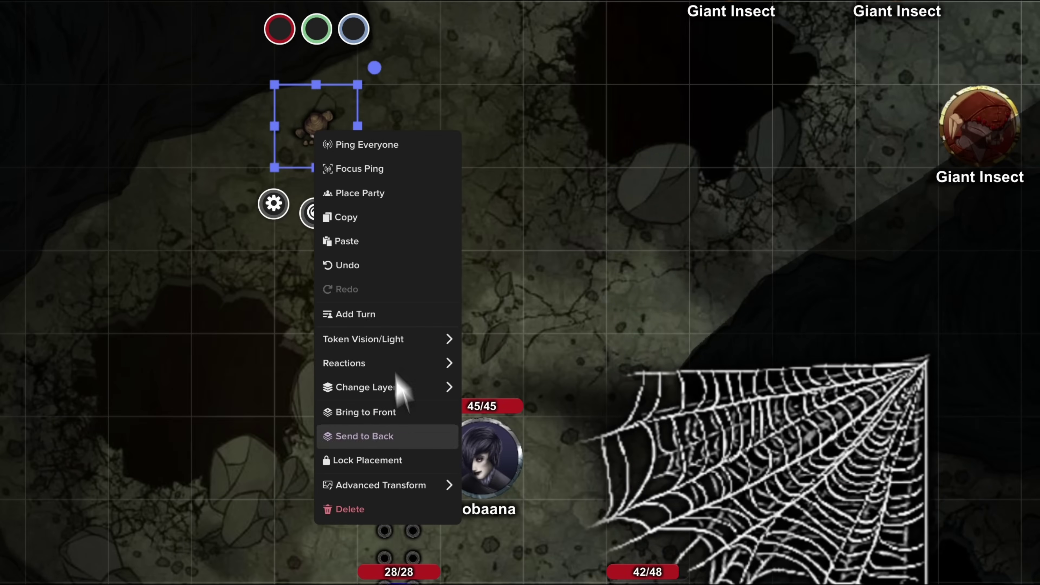
mouse_move(418, 489)
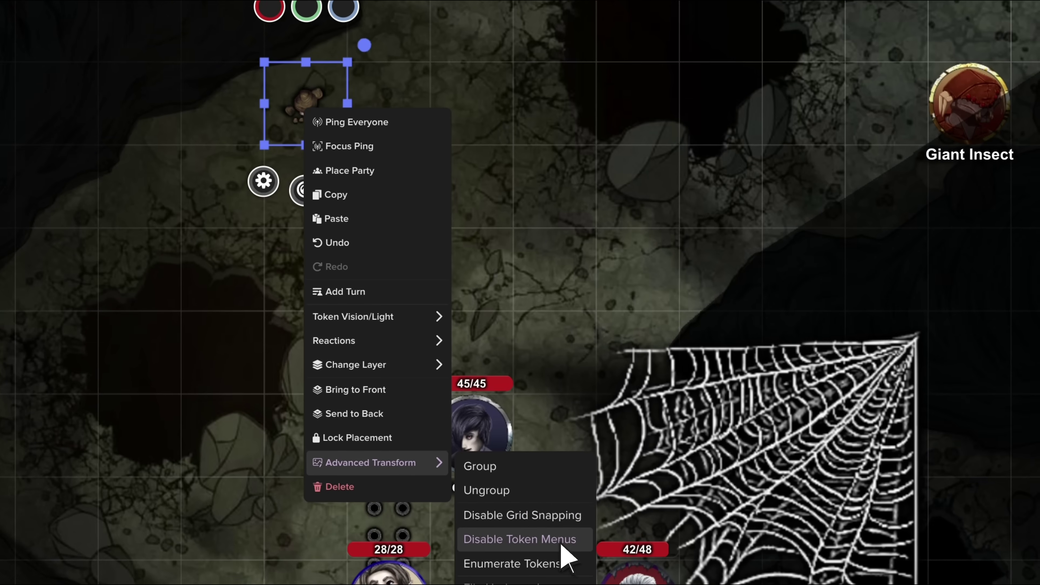
click(561, 540)
click(369, 150)
click(319, 137)
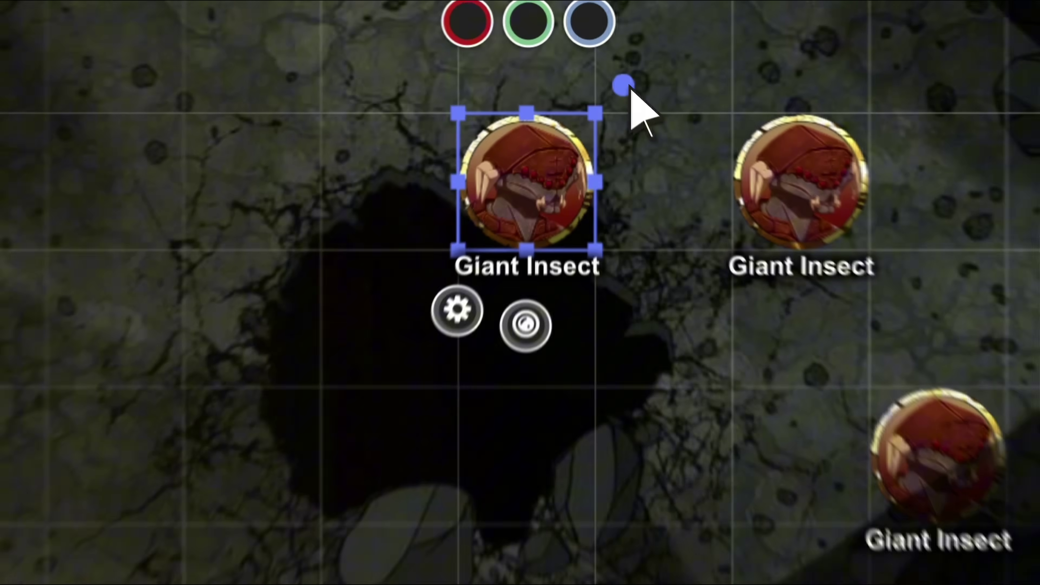
Try rotating and resizing the Giant Insect token beside the large hole
mouse_move(622, 87)
mouse_down()
mouse_move(662, 251)
mouse_move(360, 430)
mouse_move(381, 57)
mouse_move(639, 91)
mouse_up()
drag(602, 131, 542, 78)
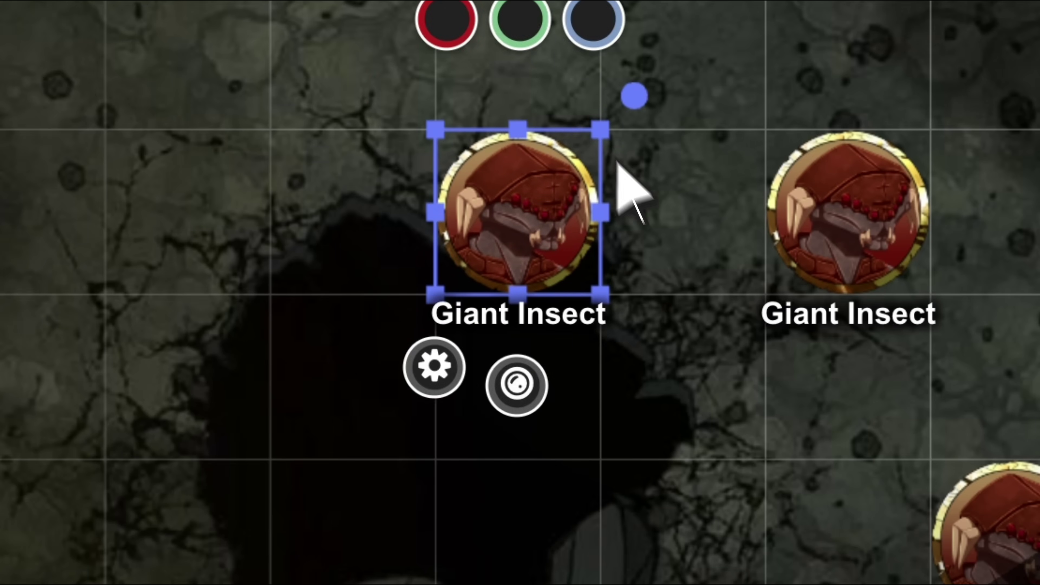
drag(607, 223, 567, 224)
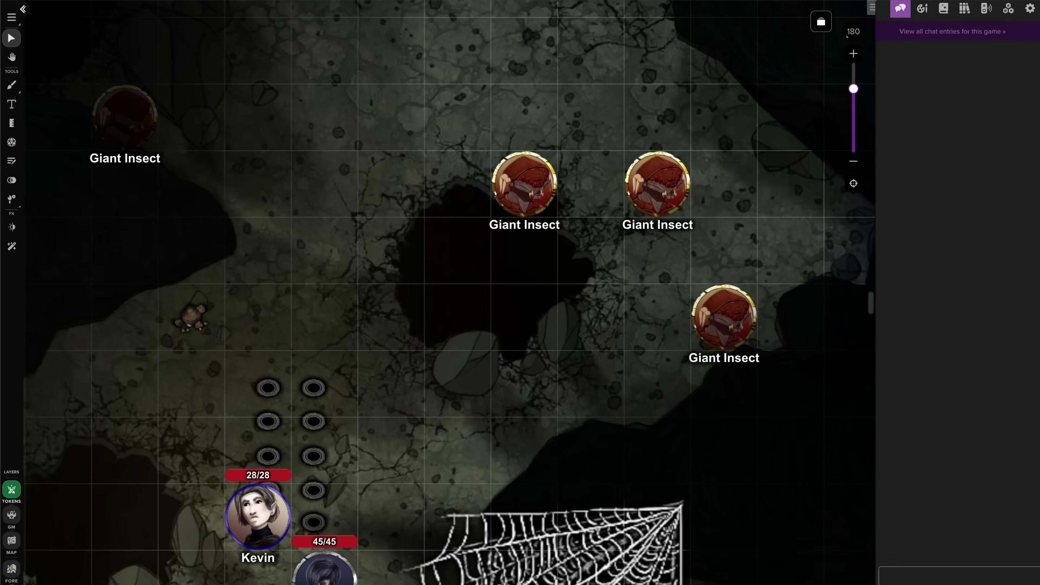
Flip the Giant Insect token beside the large hole horizontally and vertically
right_click(524, 198)
mouse_move(616, 465)
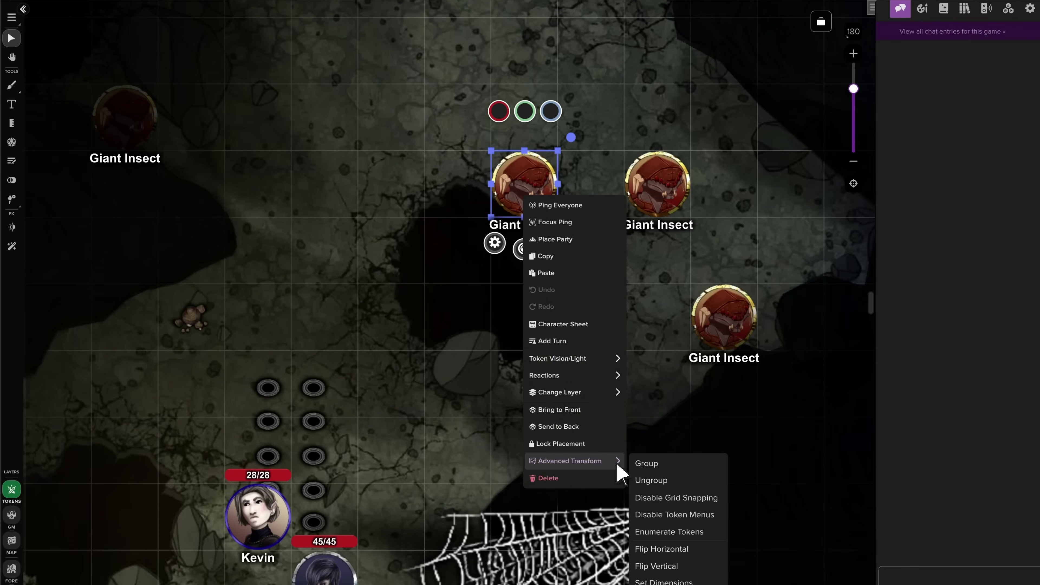
click(686, 553)
right_click(510, 201)
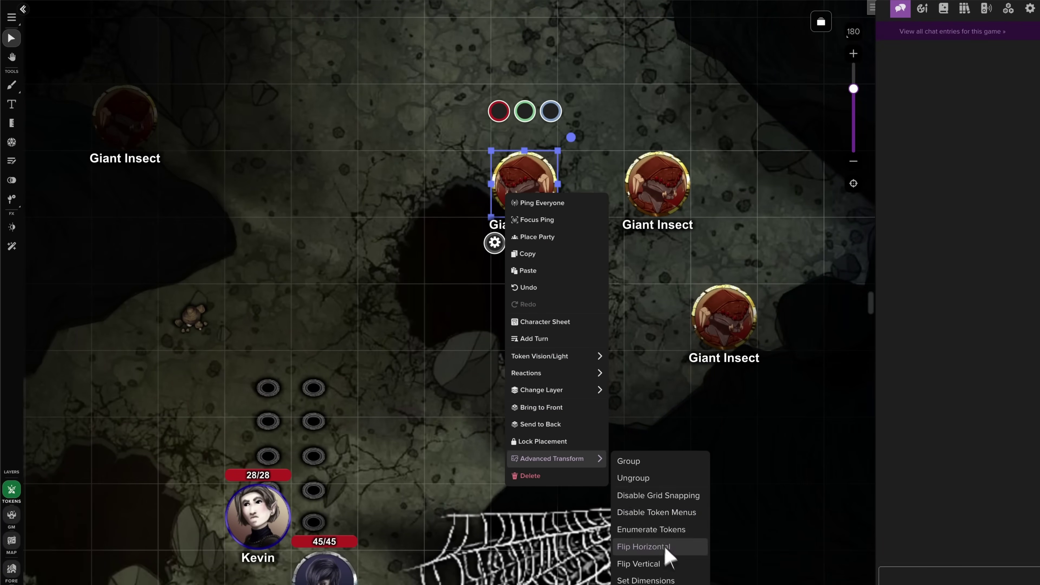
click(669, 563)
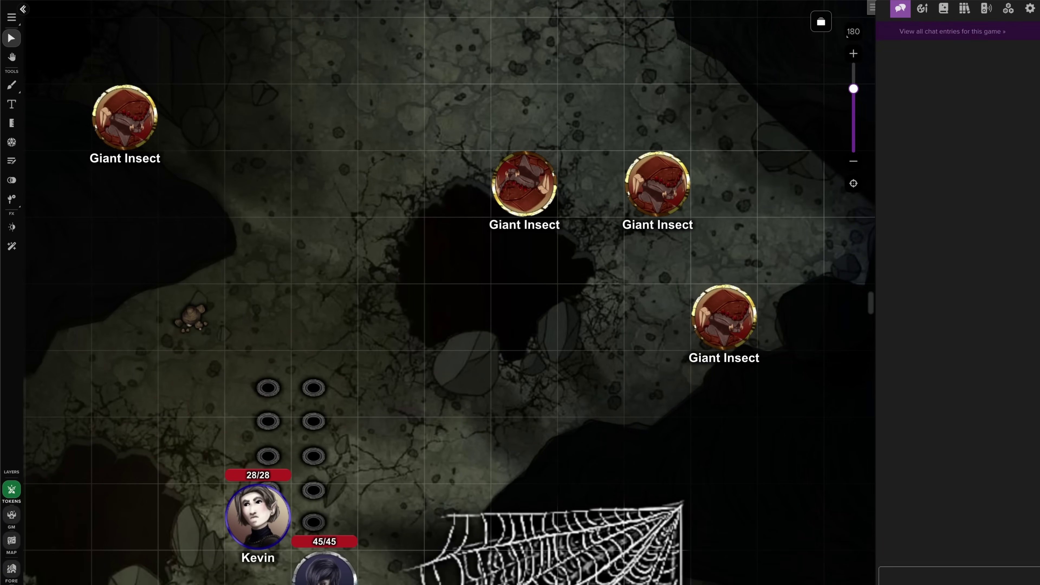
Undo the Giant Insect's vertical flip, redo it, and undo it once more
scroll(811, 170, up, 3)
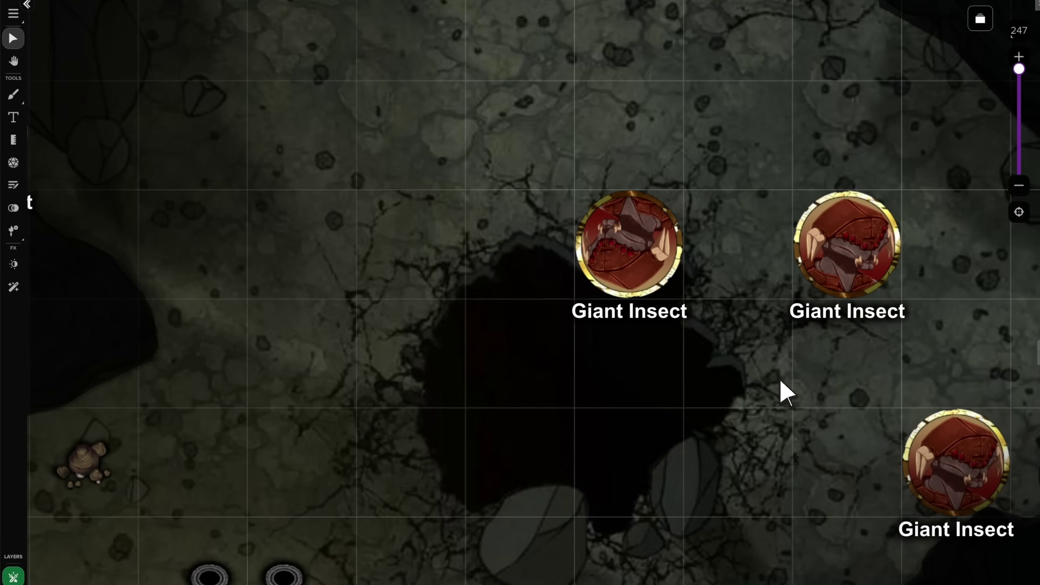
key(ctrl+z)
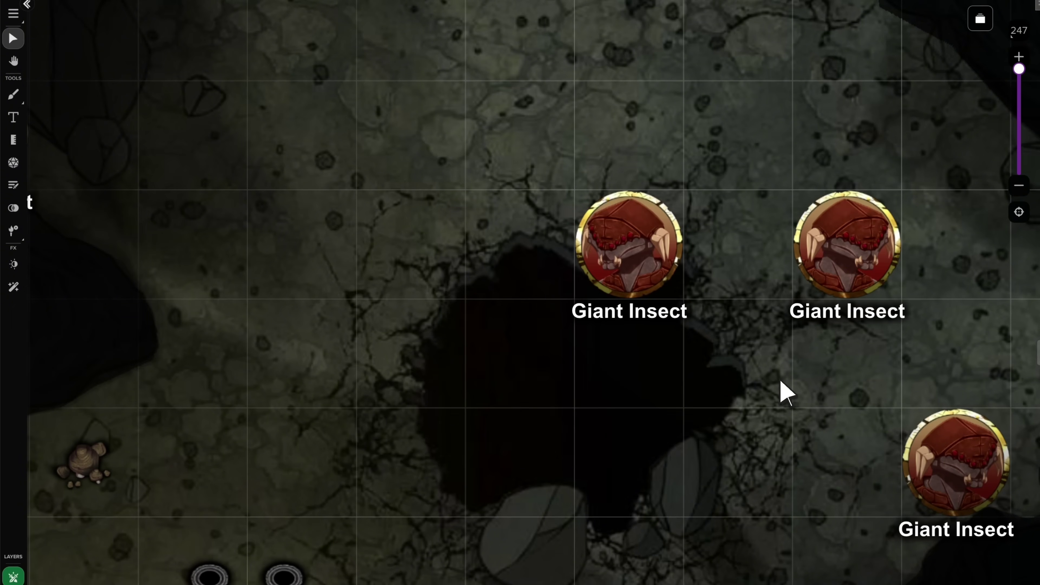
key(ctrl+shift+z)
key(ctrl+z)
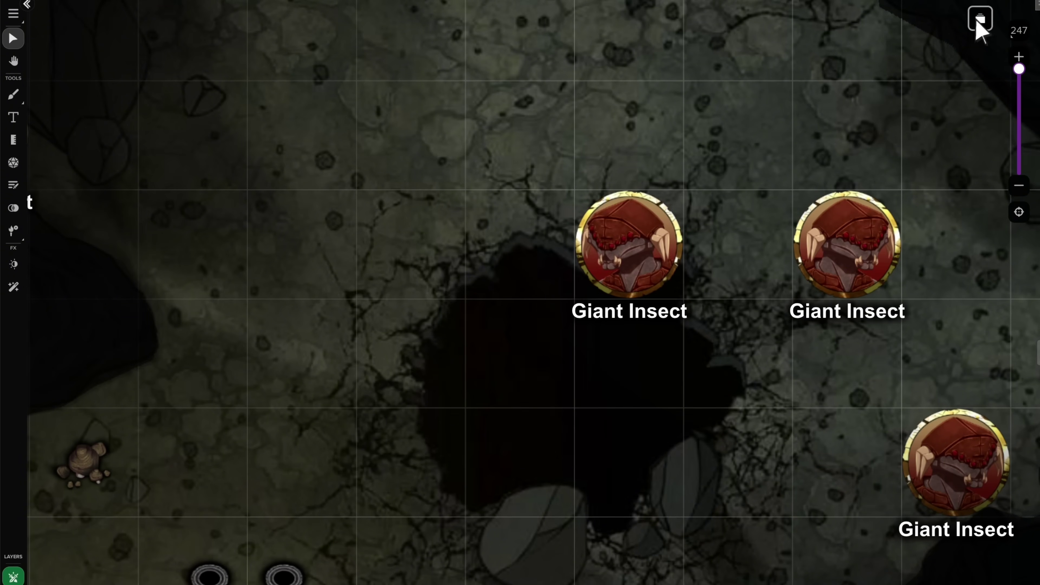
Switch the tabletop to the Ungerground Stairs page
click(980, 18)
click(74, 151)
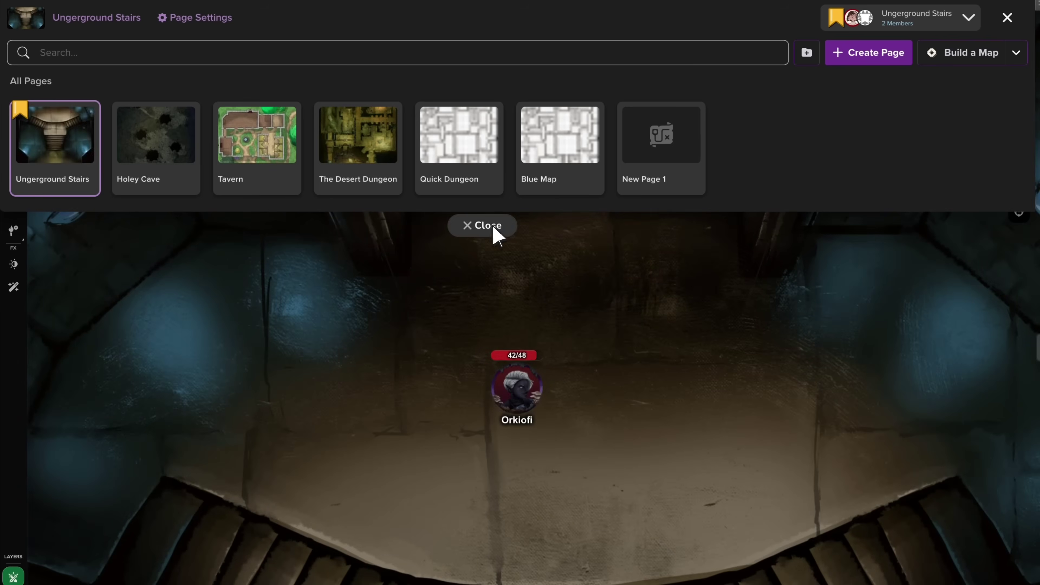
click(489, 230)
Enlarge the Orkiofi token to about four times its size, and undo the resize
click(524, 404)
drag(551, 382, 767, 255)
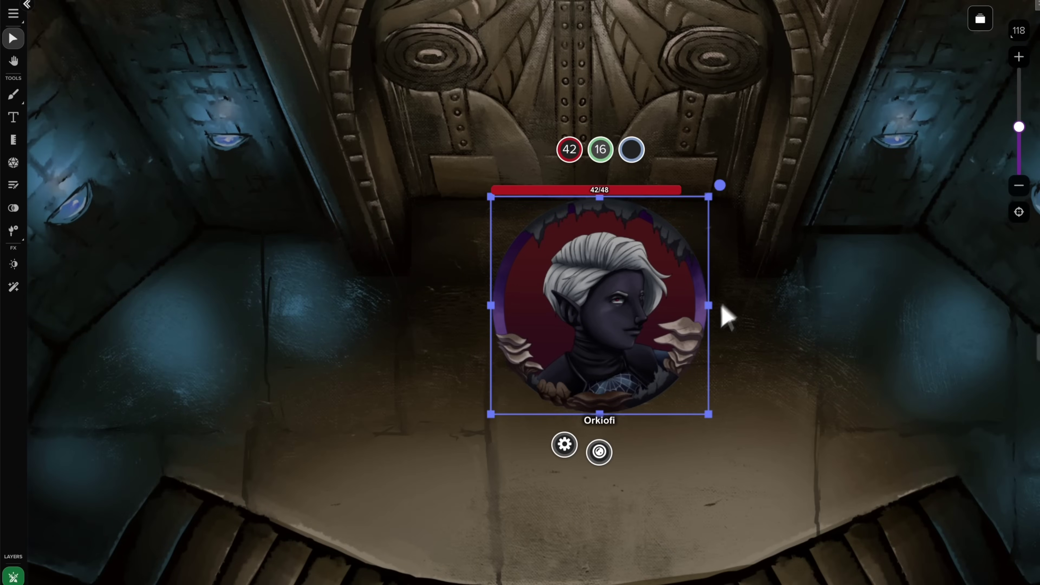
click(739, 436)
key(ctrl+z)
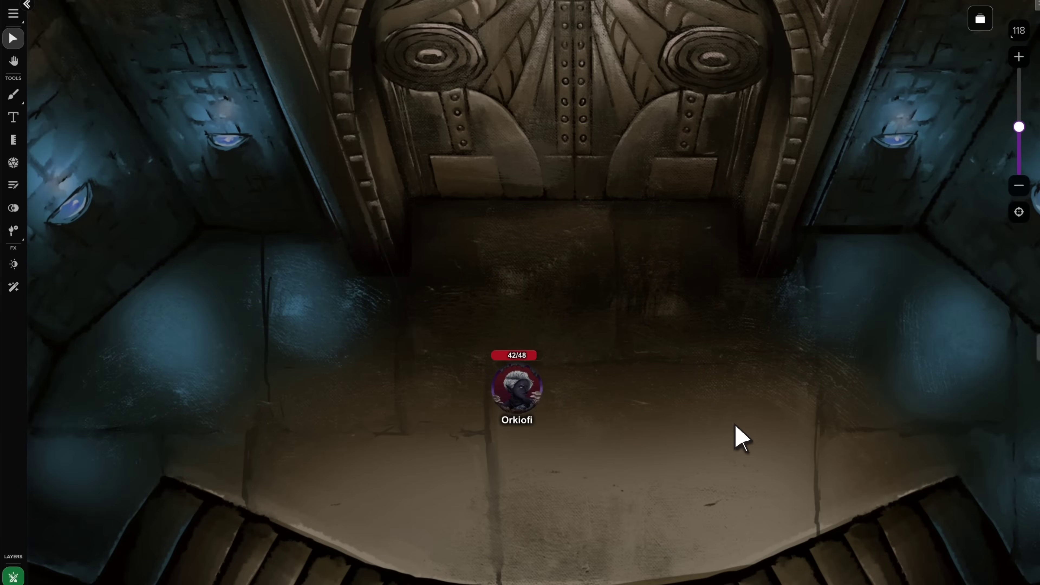
Switch the tabletop back to the Holey Cave page
click(980, 20)
click(150, 154)
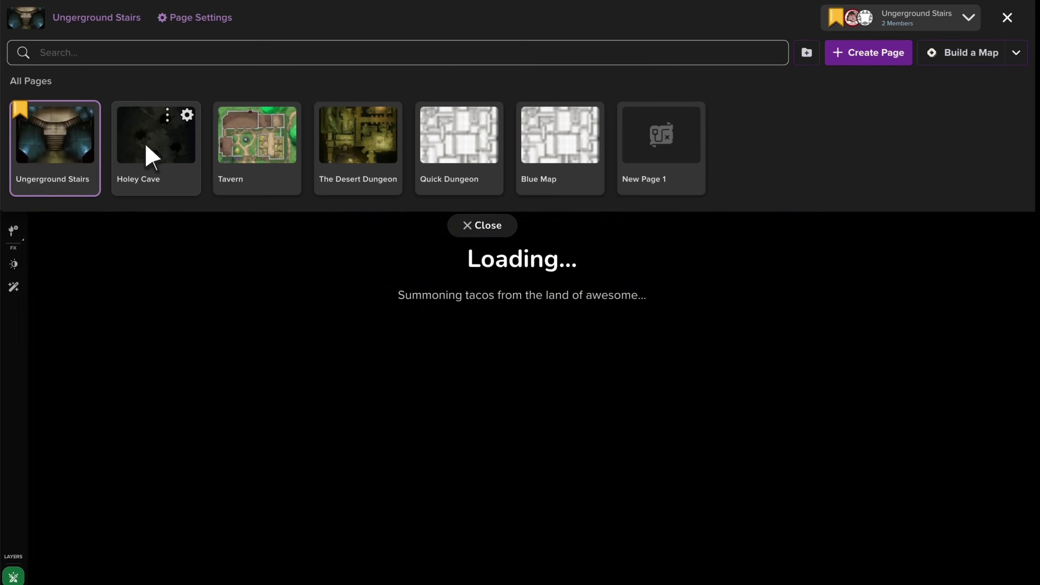
click(490, 226)
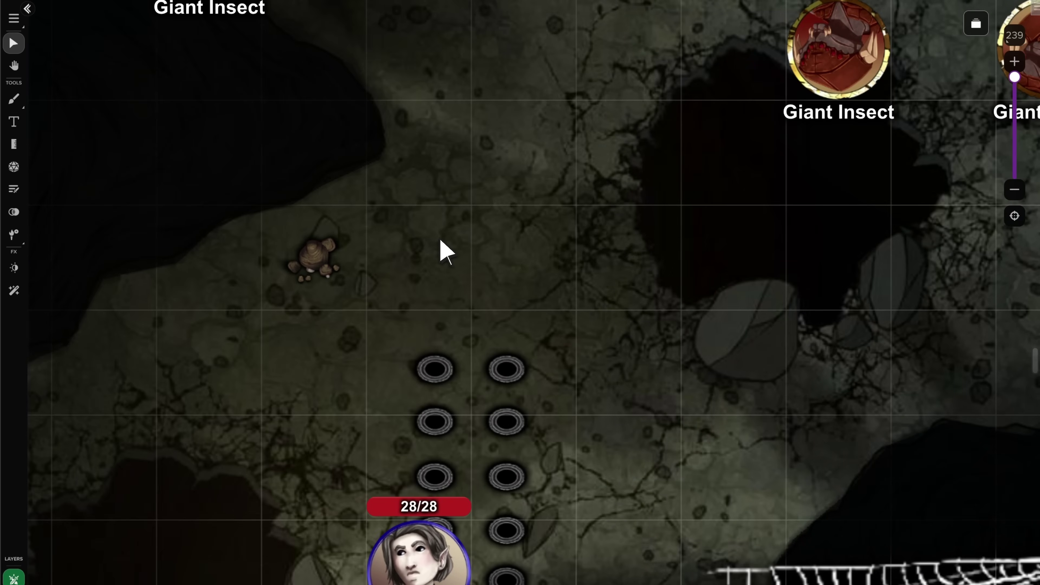
Paste nine copies of the rock-pile token in a diagonal row across the cave floor
click(441, 240)
click(441, 240)
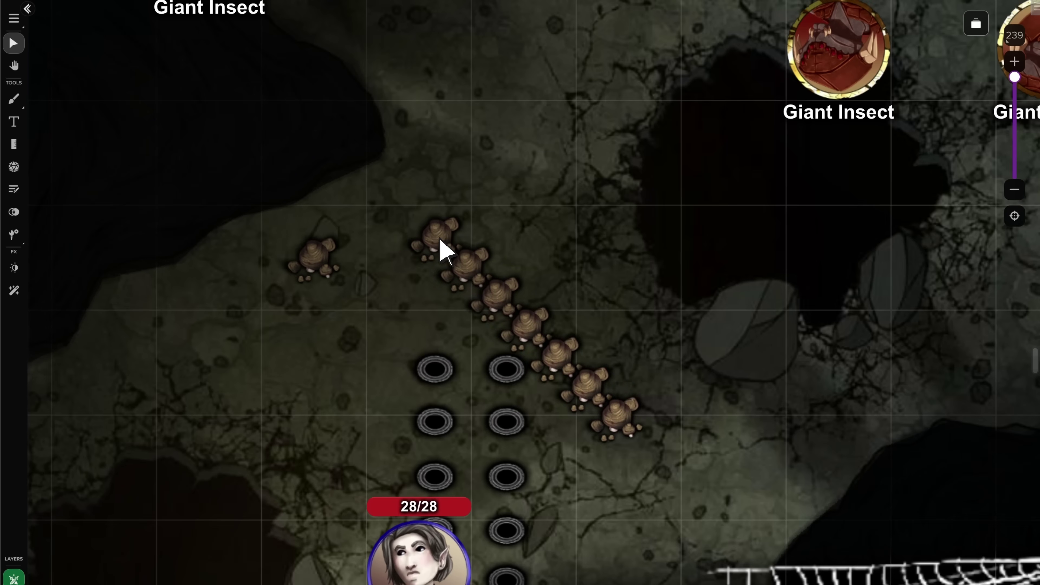
click(728, 506)
click(758, 502)
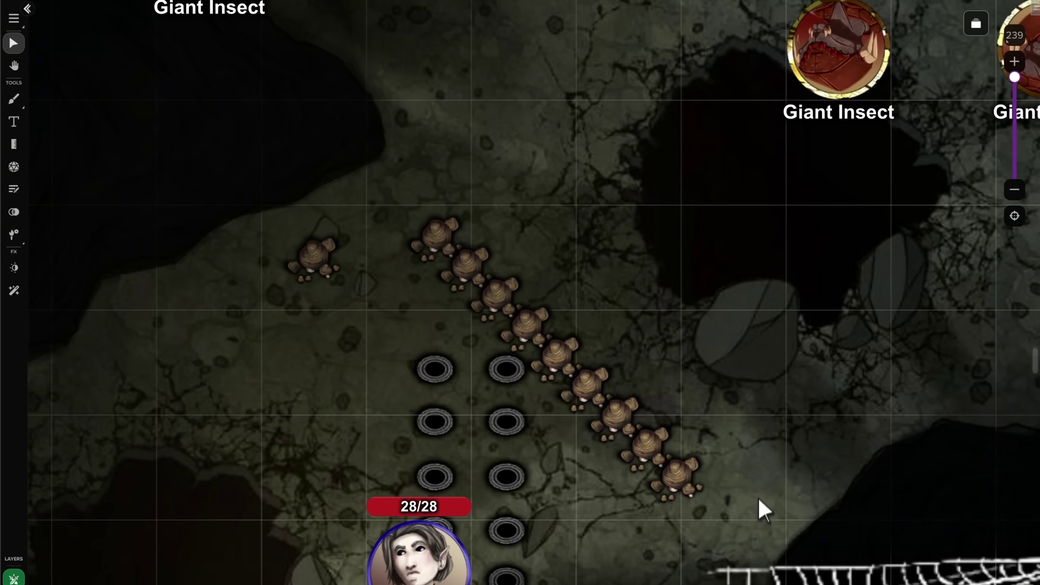
drag(758, 488, 745, 460)
scroll(425, 350, down, 5)
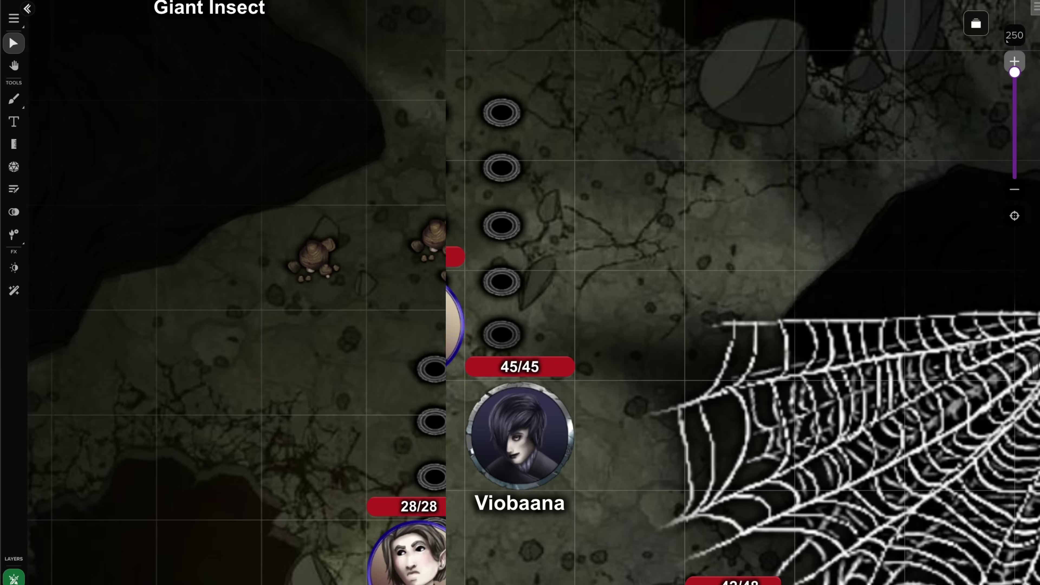
Find the sleep status marker by searching "slee" and apply it to the Kevin token
click(425, 350)
click(410, 419)
text(slee)
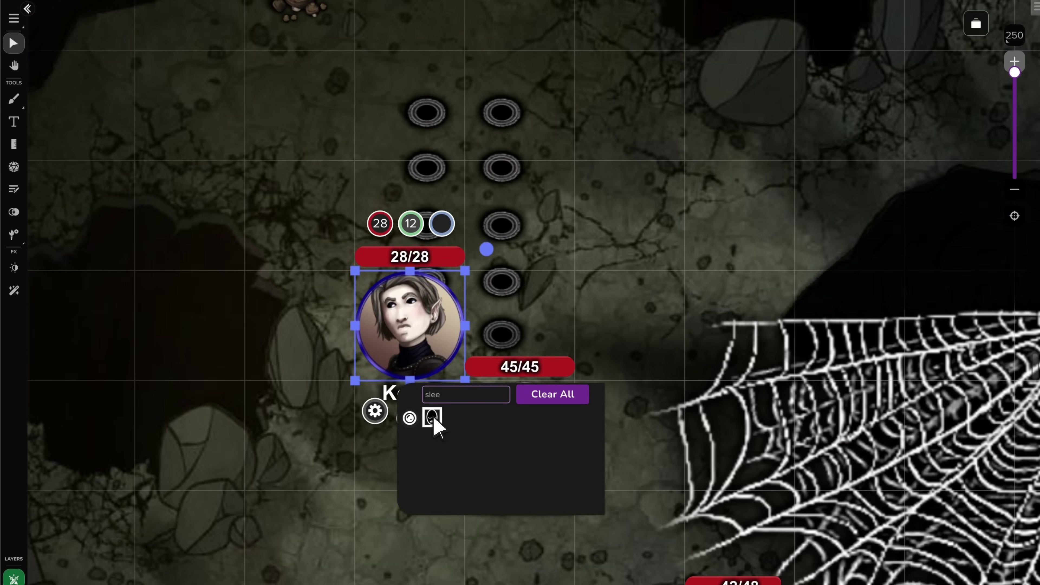
click(432, 418)
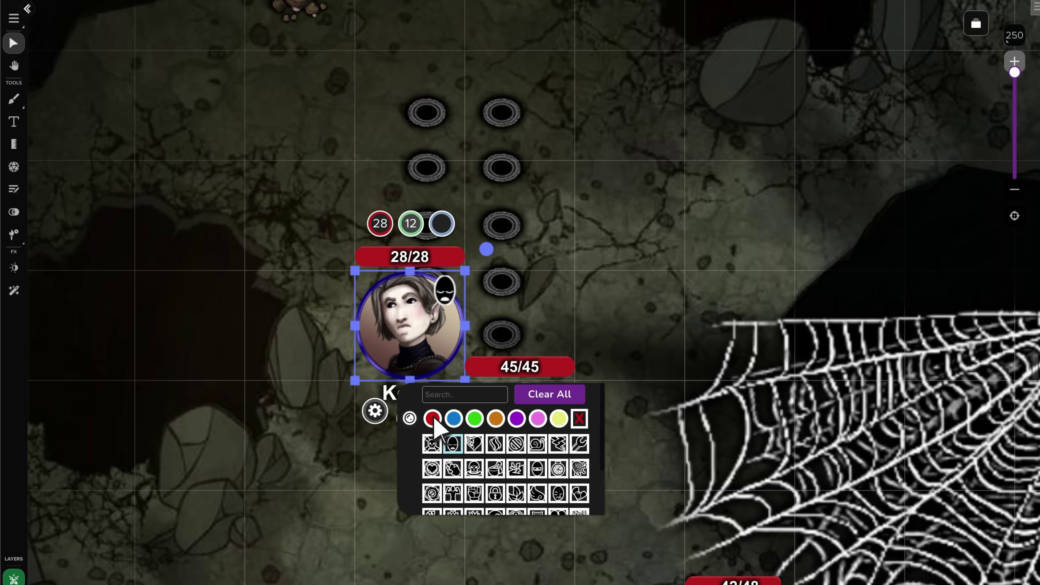
Apply five more status markers to the Kevin token, clear all its markers, and deselect it
click(474, 443)
click(495, 443)
click(516, 443)
click(537, 443)
click(557, 444)
click(555, 397)
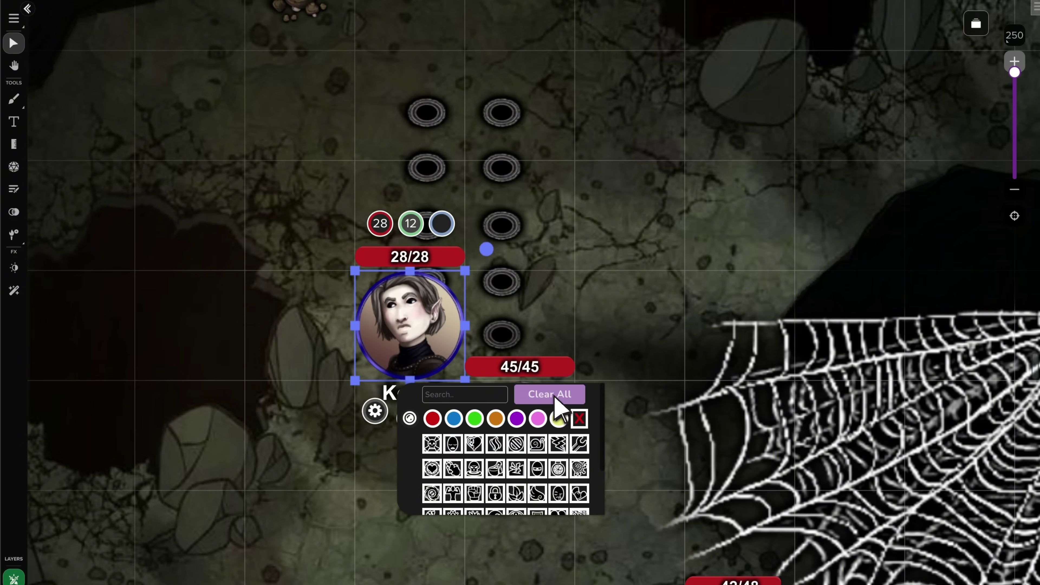
click(611, 414)
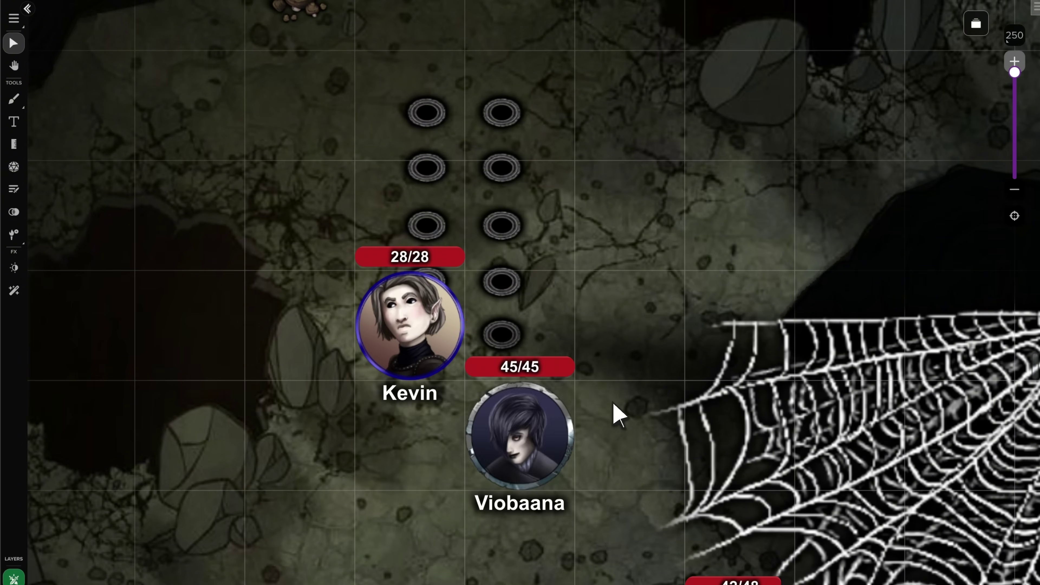
Move one of the three beast tokens from outside the map onto the cave floor near the Kevin token
scroll(634, 397, down, 5)
scroll(557, 342, up, 5)
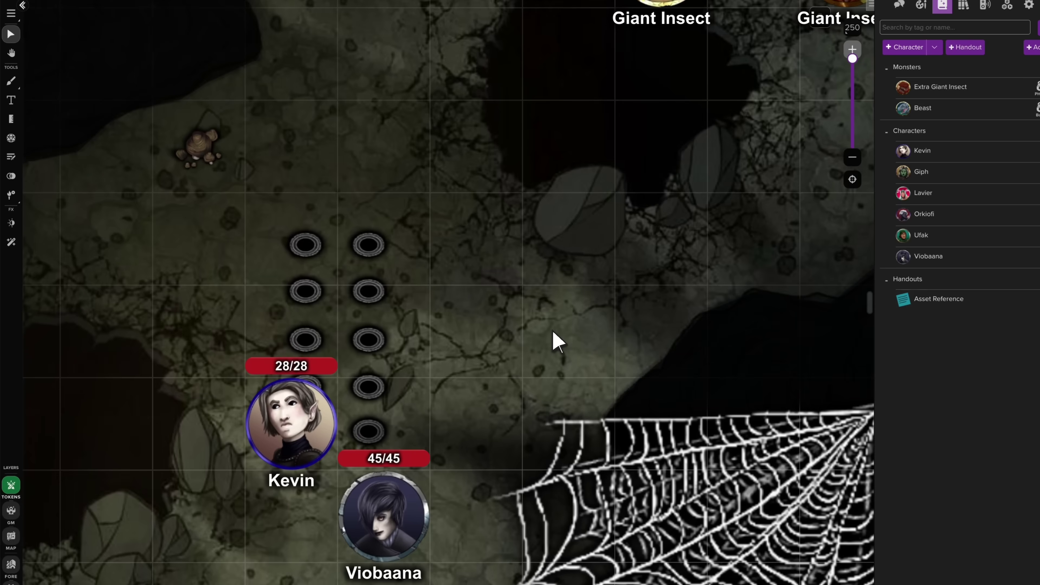
scroll(307, 518, down, 3)
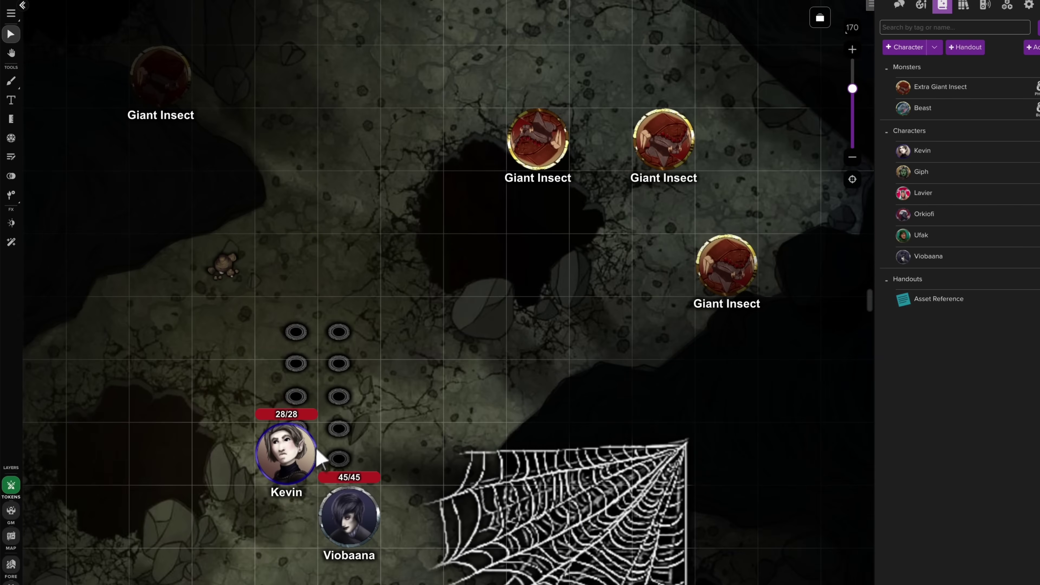
scroll(321, 449, down, 5)
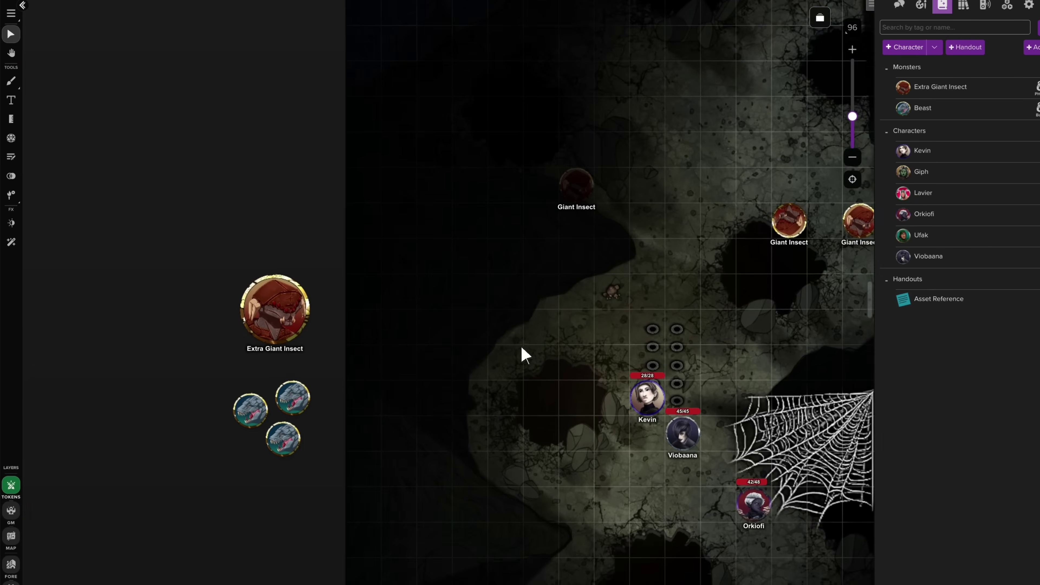
drag(292, 397, 583, 329)
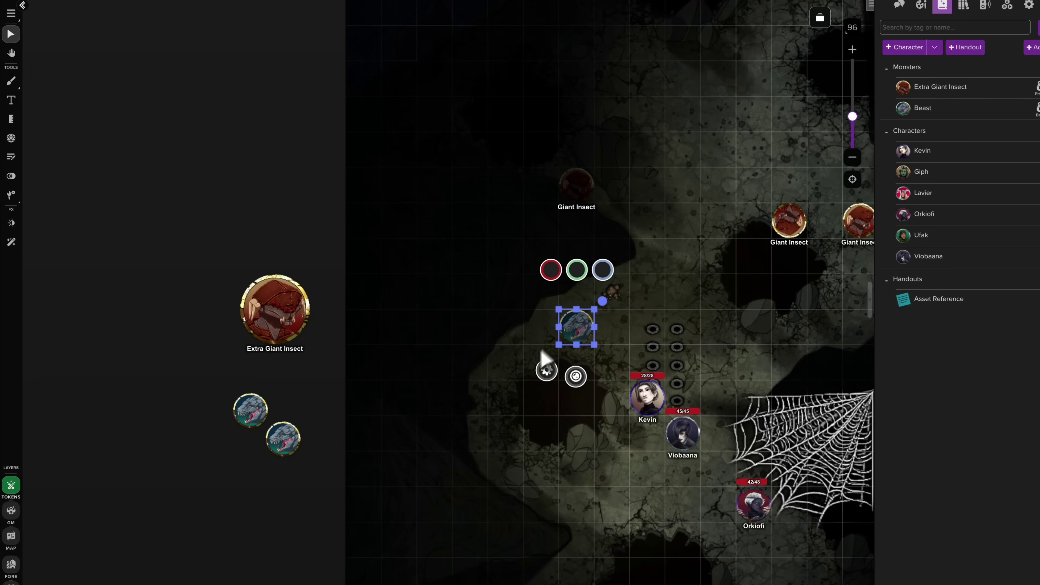
click(523, 423)
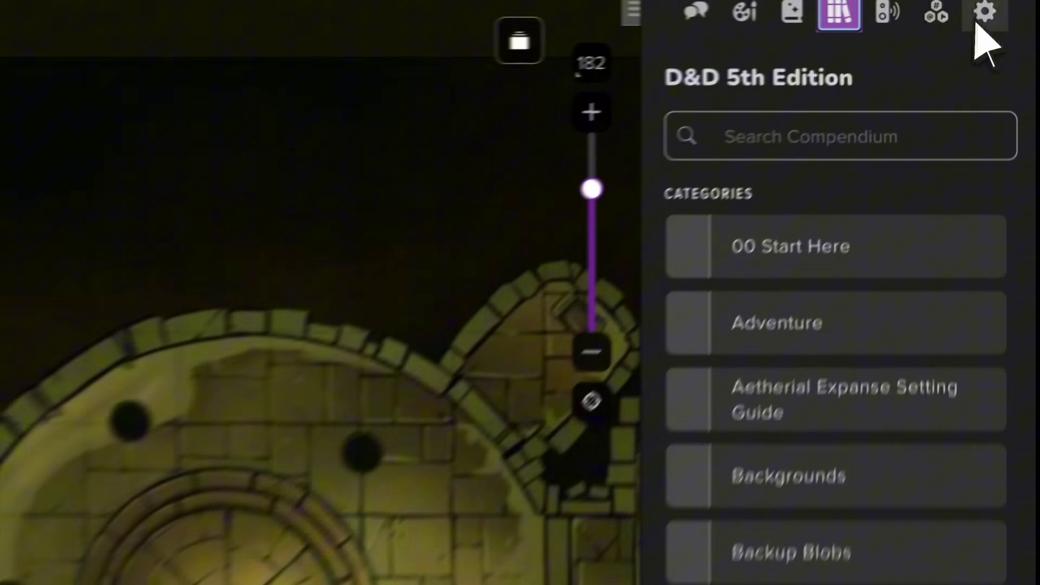
Turn on high contrast scrollbars in the personalization and display settings
click(999, 5)
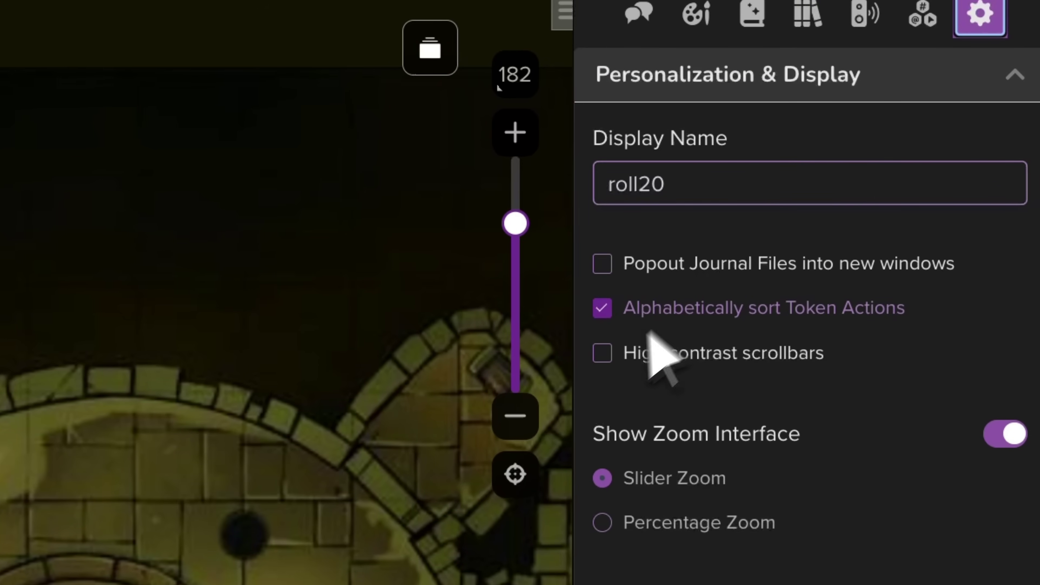
click(613, 356)
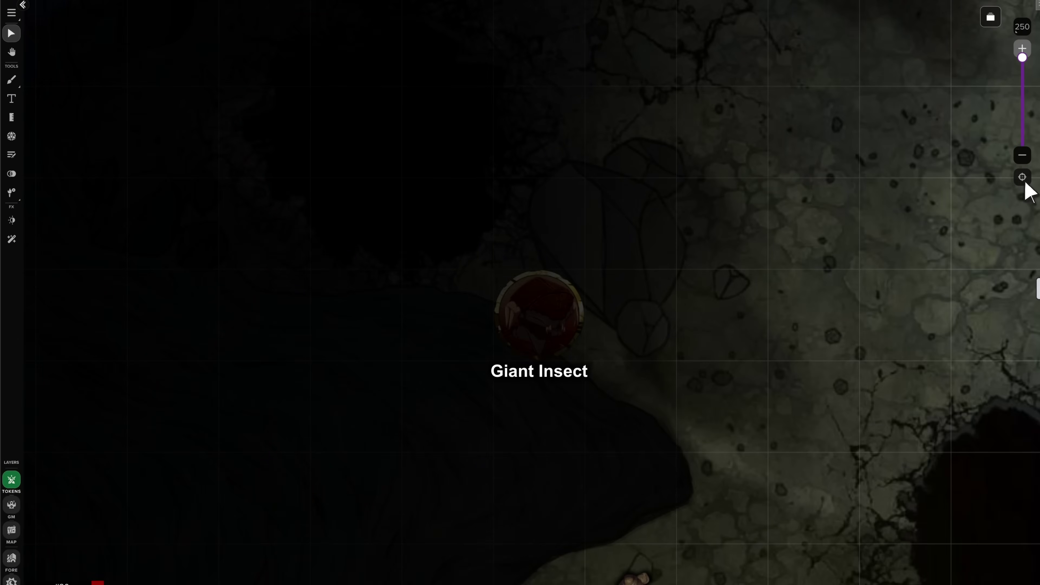
Recenter the tabletop view on the party's tokens
click(1022, 177)
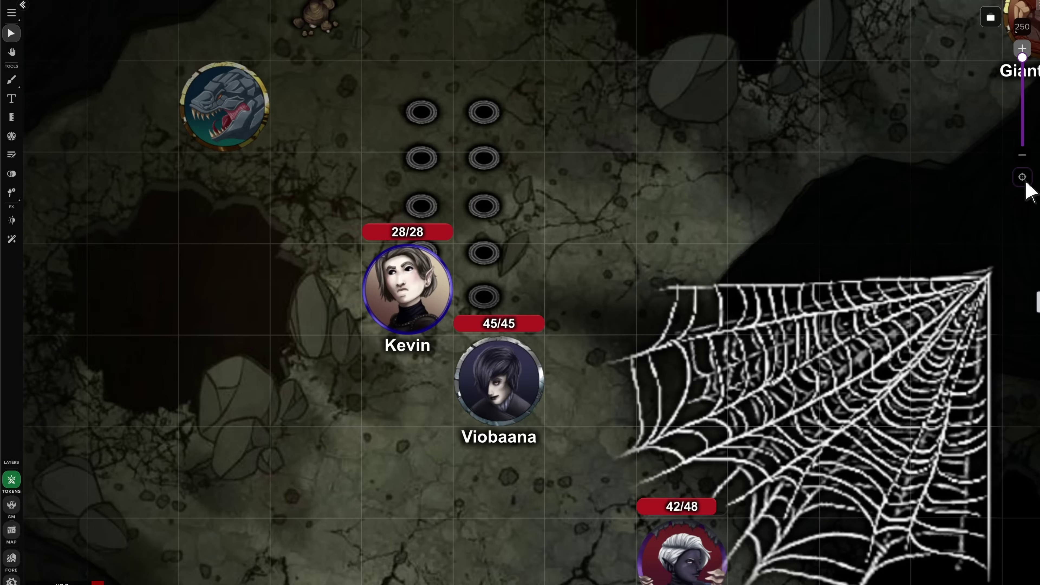
click(1026, 184)
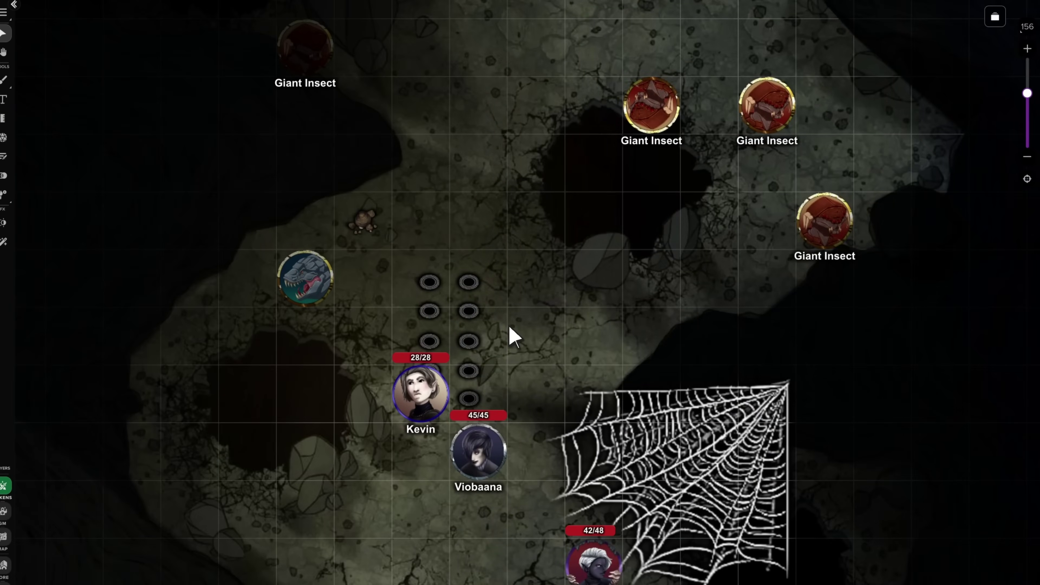
Review the Holey Cave page's settings for canvas, background, scale, grid and audio, and leave them without saving
click(995, 18)
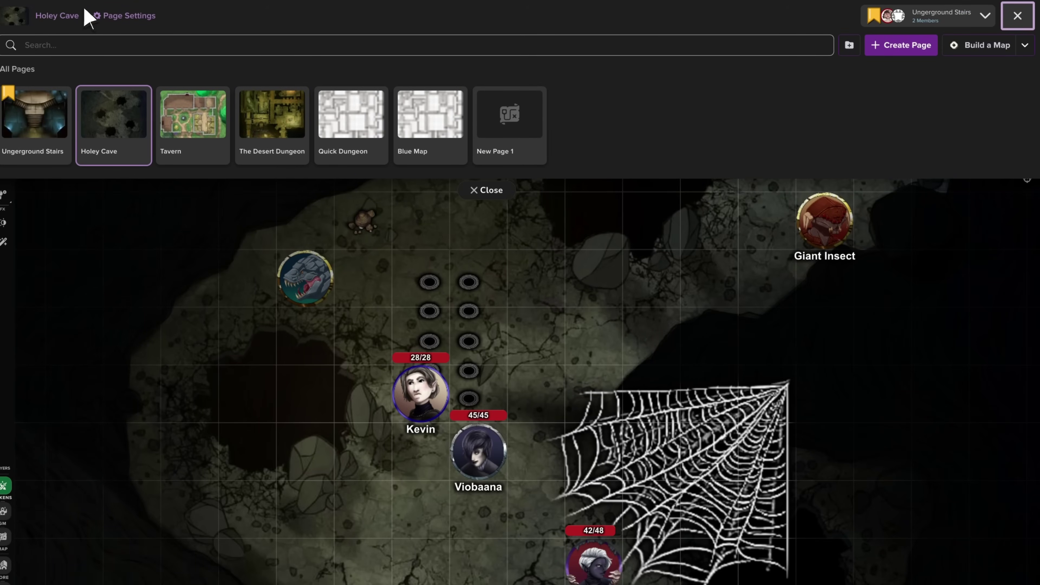
click(127, 17)
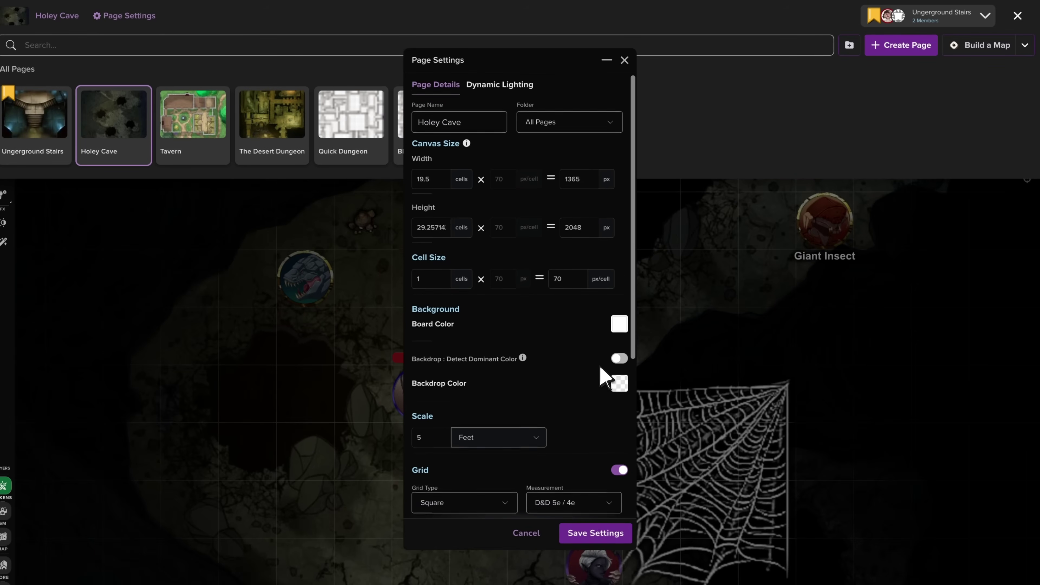
scroll(606, 372, down, 3)
scroll(606, 376, down, 3)
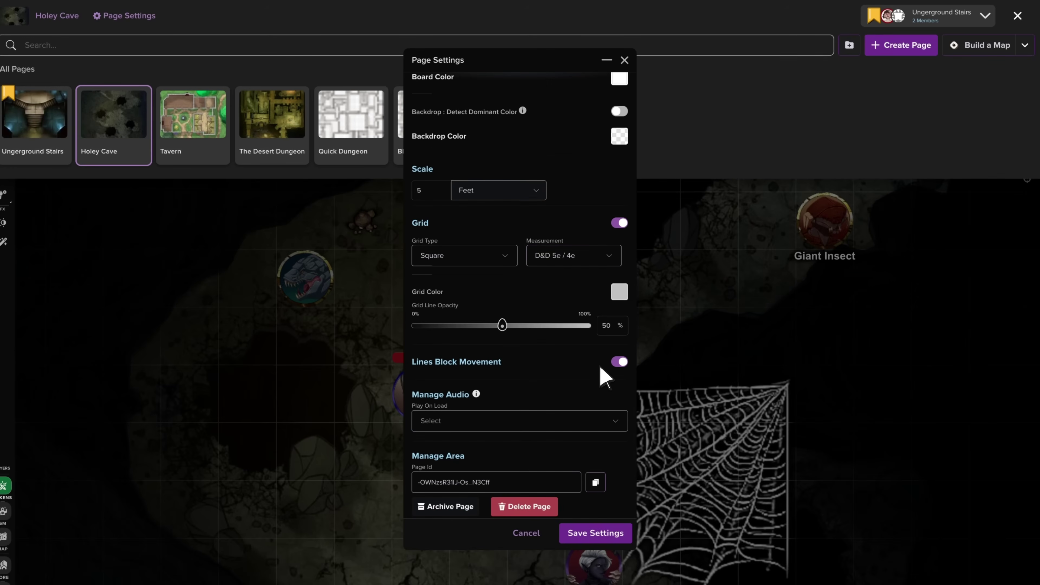
click(526, 534)
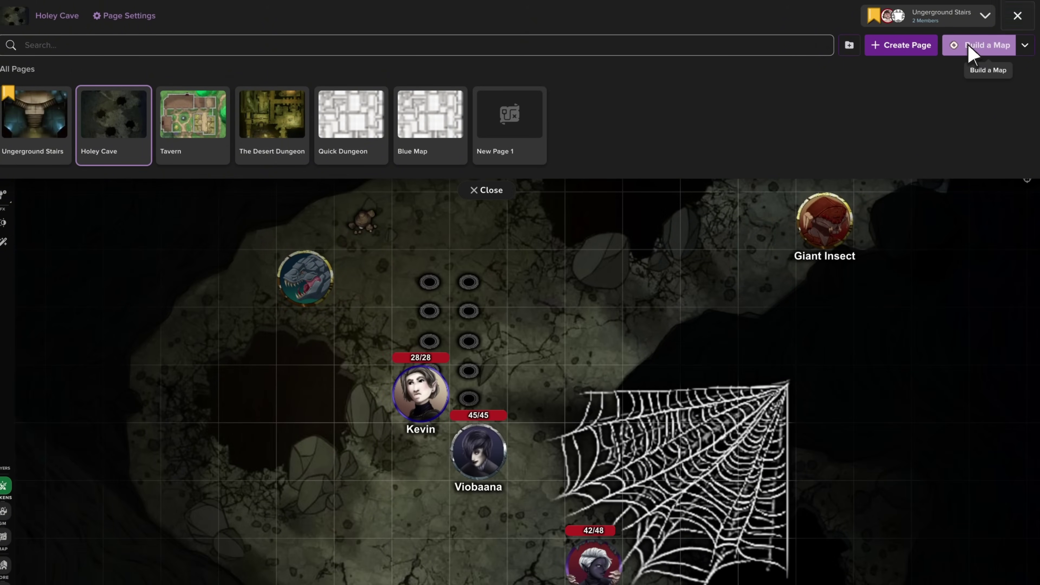
Start building a new map in Dungeon Scrawl with a square room and an angled corridor leading from its upper-right corner
click(973, 48)
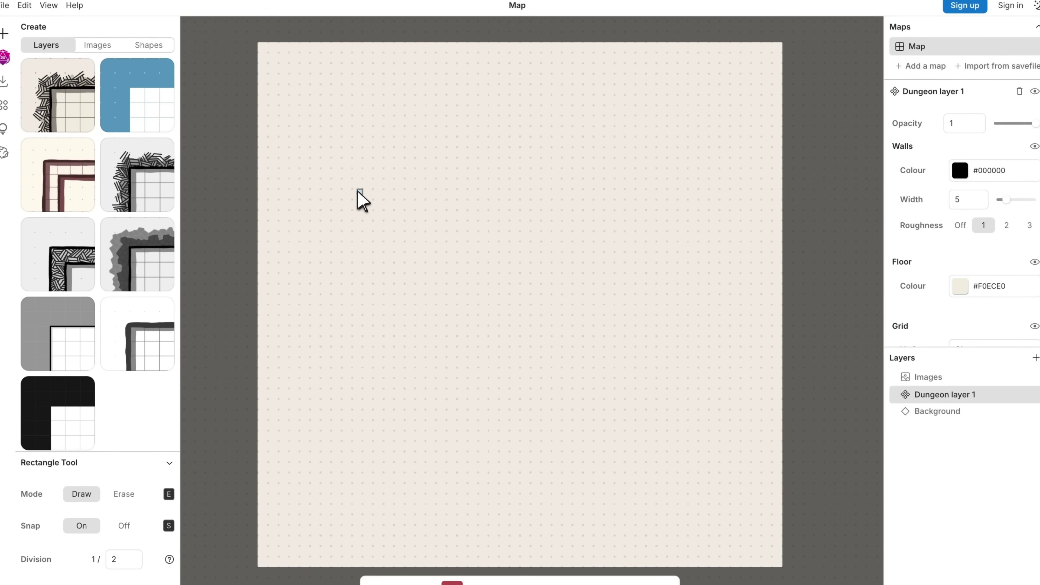
drag(353, 190, 466, 299)
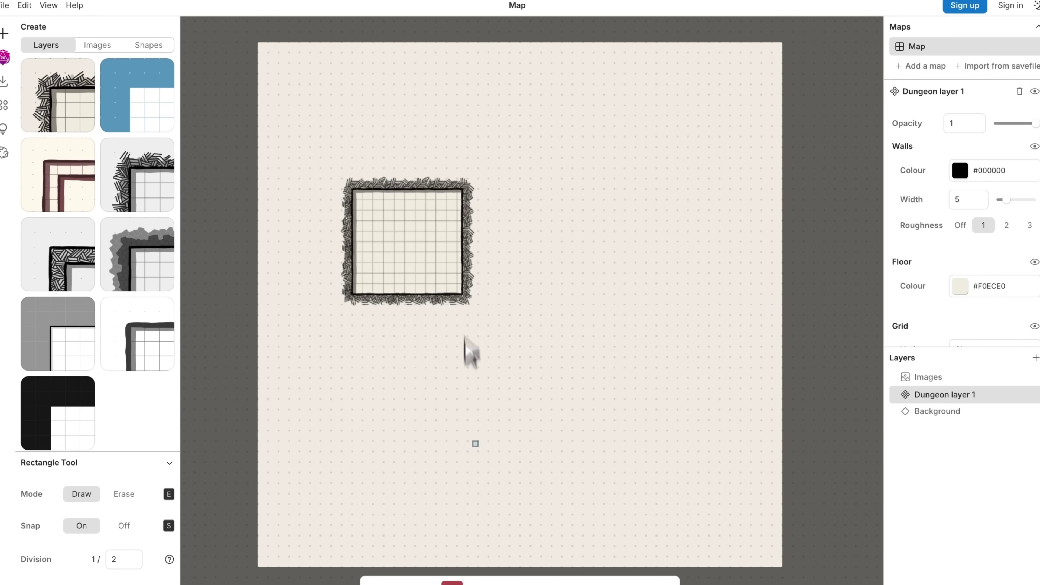
click(491, 581)
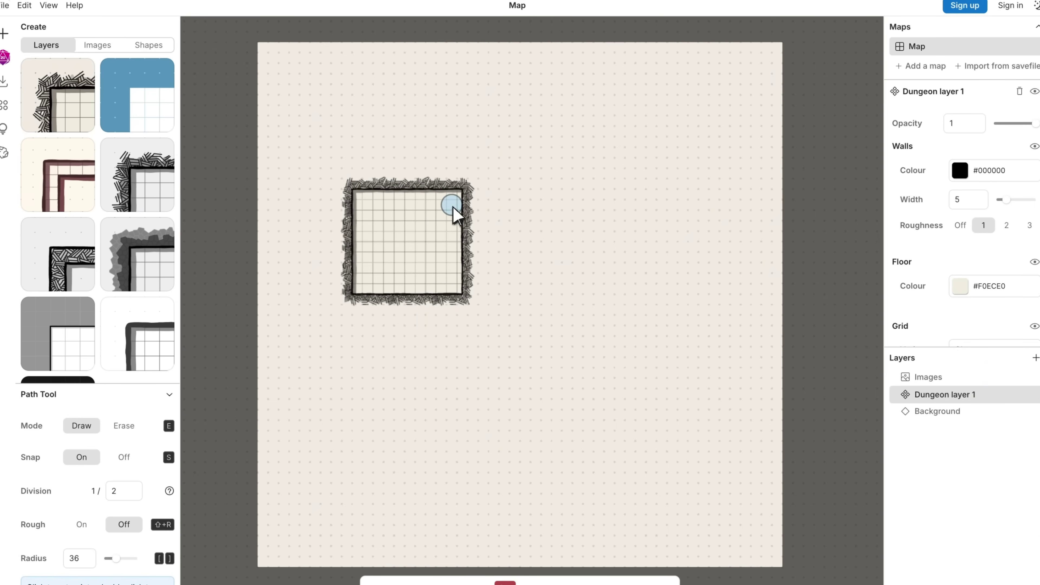
mouse_move(453, 207)
mouse_down()
mouse_move(558, 208)
mouse_move(558, 358)
mouse_move(636, 353)
mouse_up()
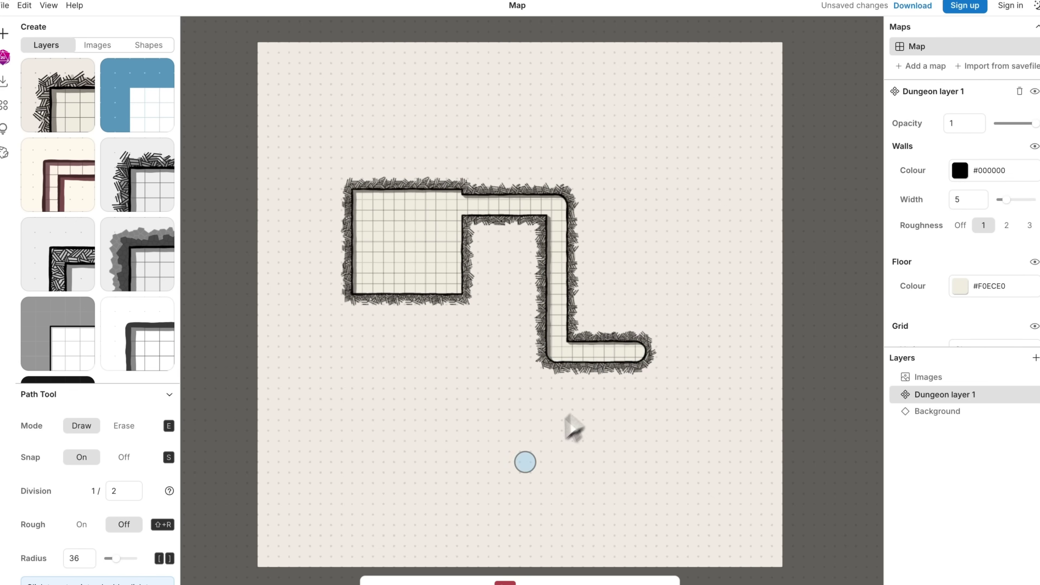
Add a rough-edged six-sided room at the corridor's far end, and close the page list over the map page
click(478, 582)
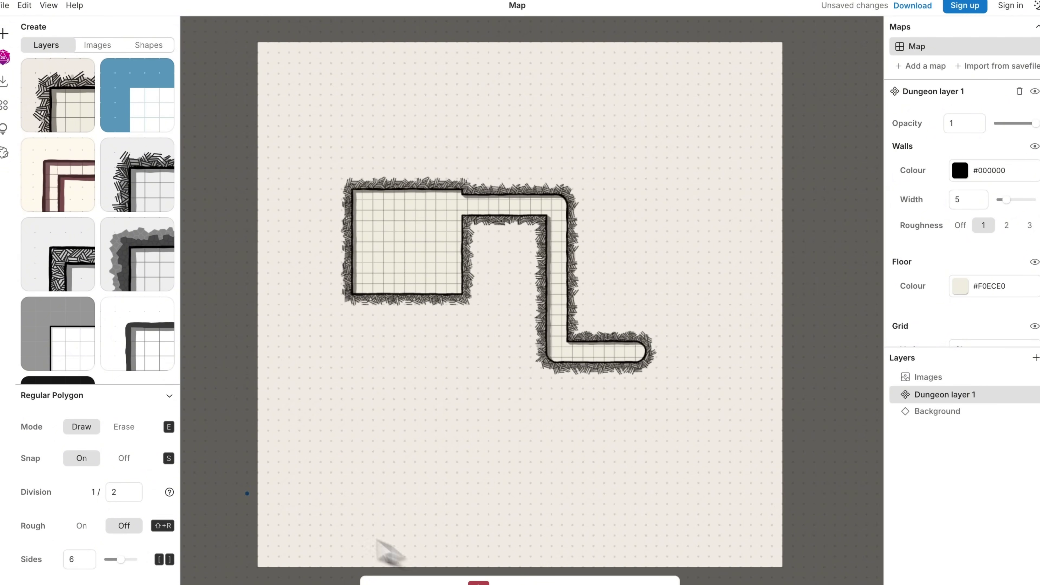
click(81, 525)
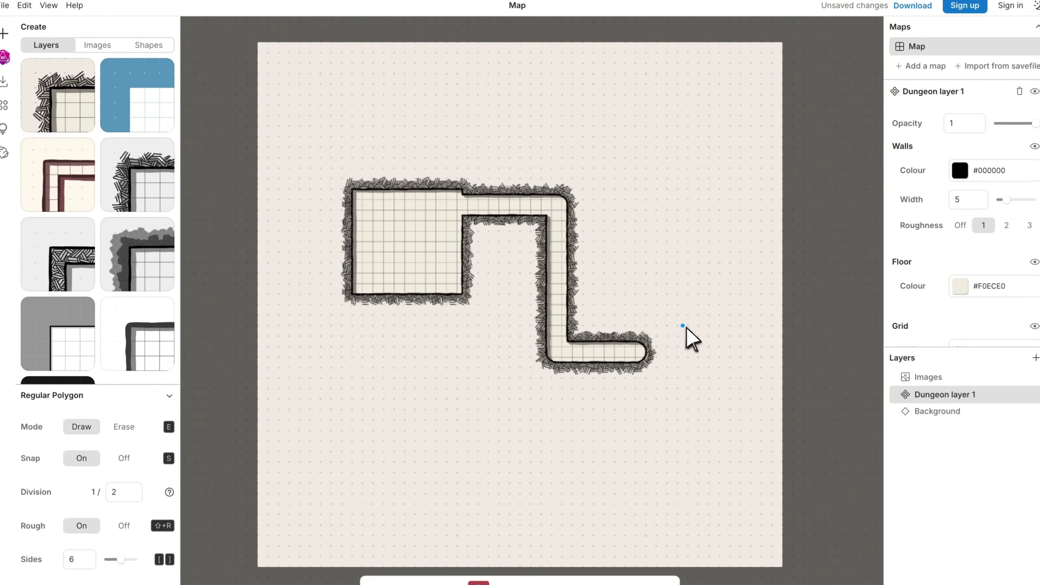
drag(683, 326, 639, 398)
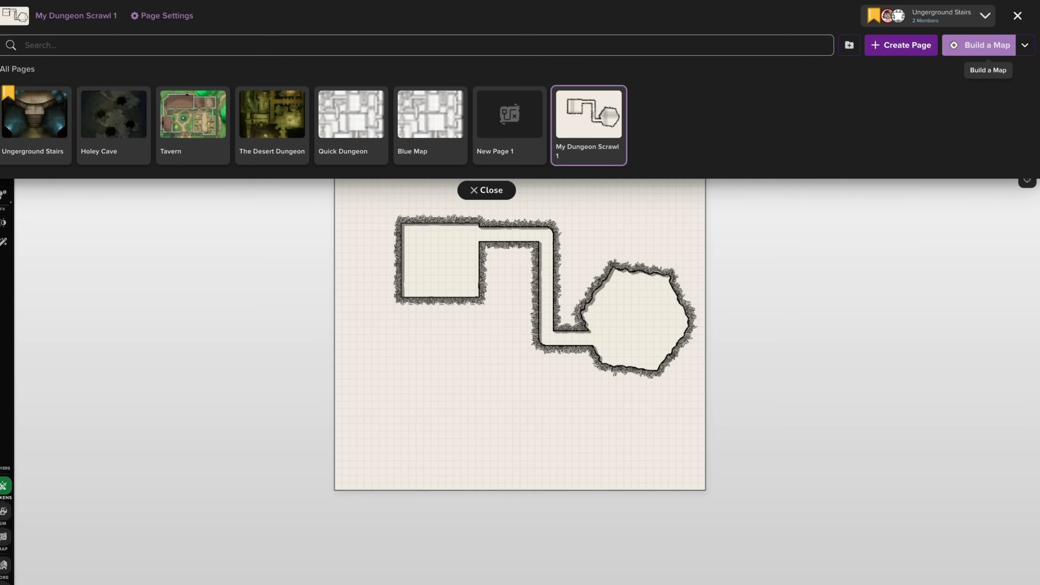
click(489, 194)
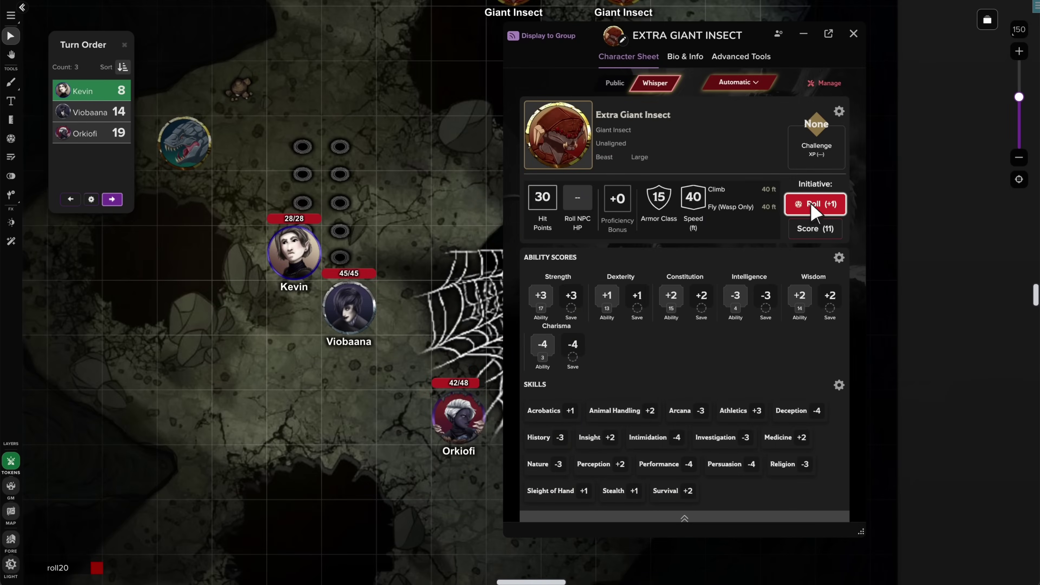
Roll initiative for the Extra Giant Insect from its character sheet
click(813, 206)
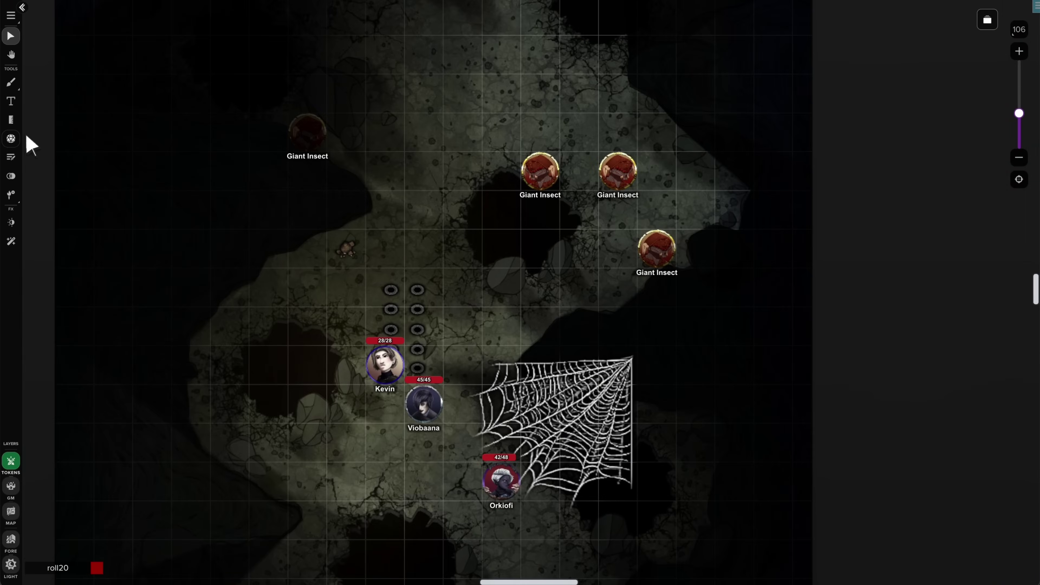
Hide the upper half of the cave map with a mask, and reveal the strip along the masked area's lower edge
click(16, 178)
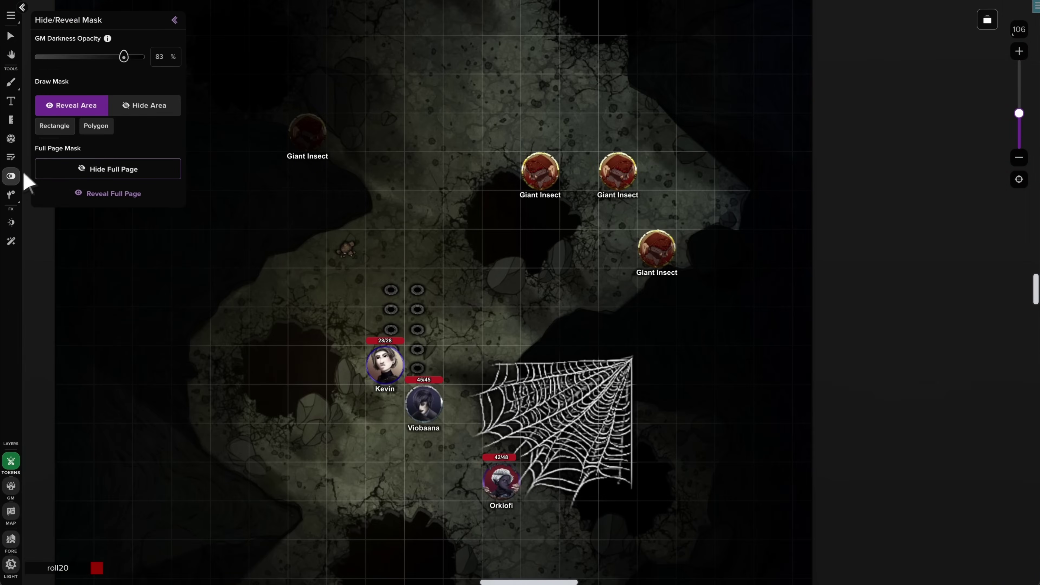
click(167, 110)
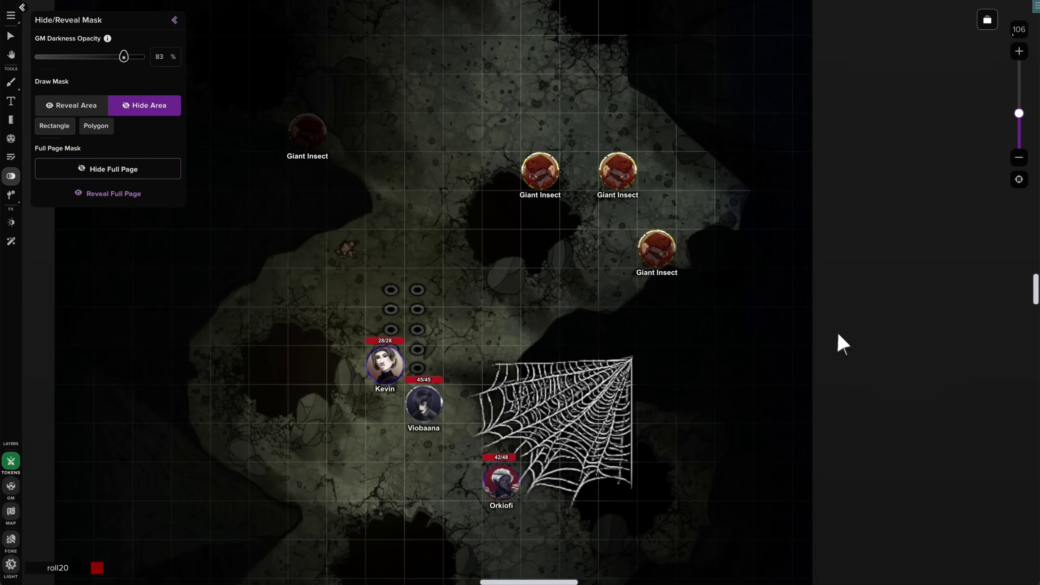
mouse_move(833, 330)
mouse_down()
mouse_move(66, 36)
mouse_move(35, 17)
mouse_move(40, 1)
mouse_up()
click(78, 107)
drag(838, 330, 87, 208)
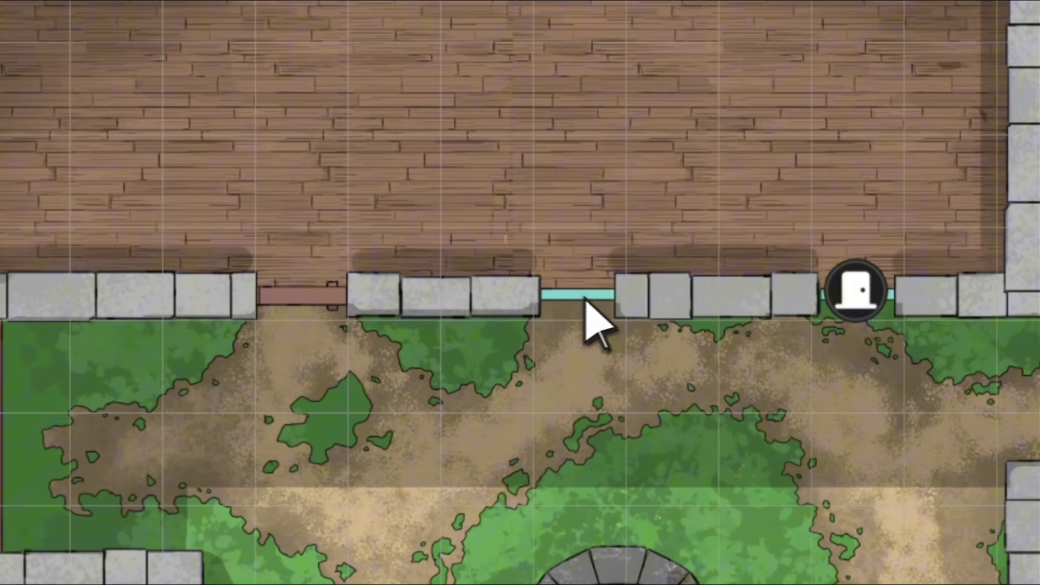
Place a door in each of the three openings in the stone wall along the wooden floor
click(858, 292)
click(571, 293)
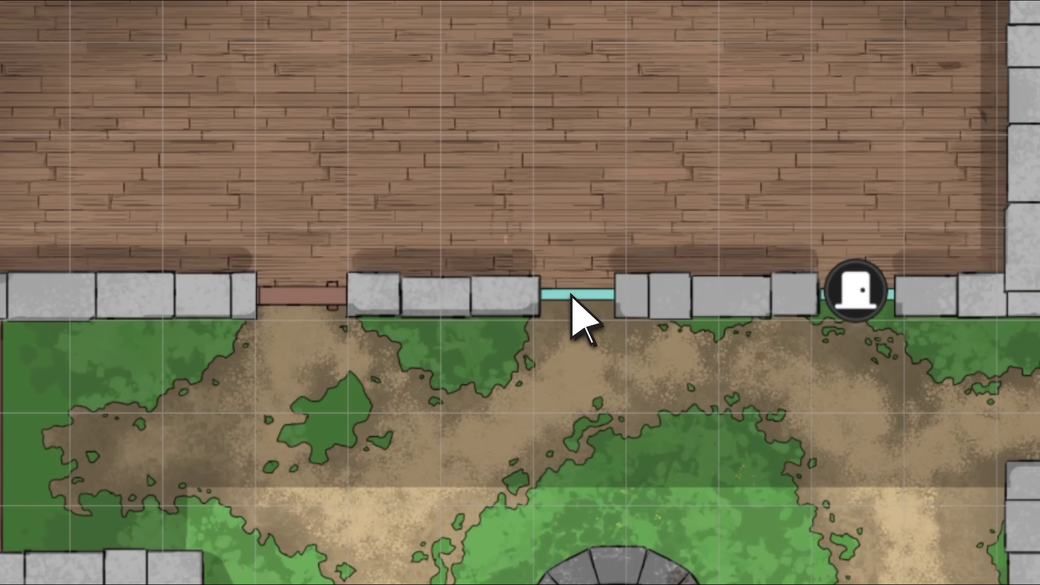
click(571, 293)
click(301, 292)
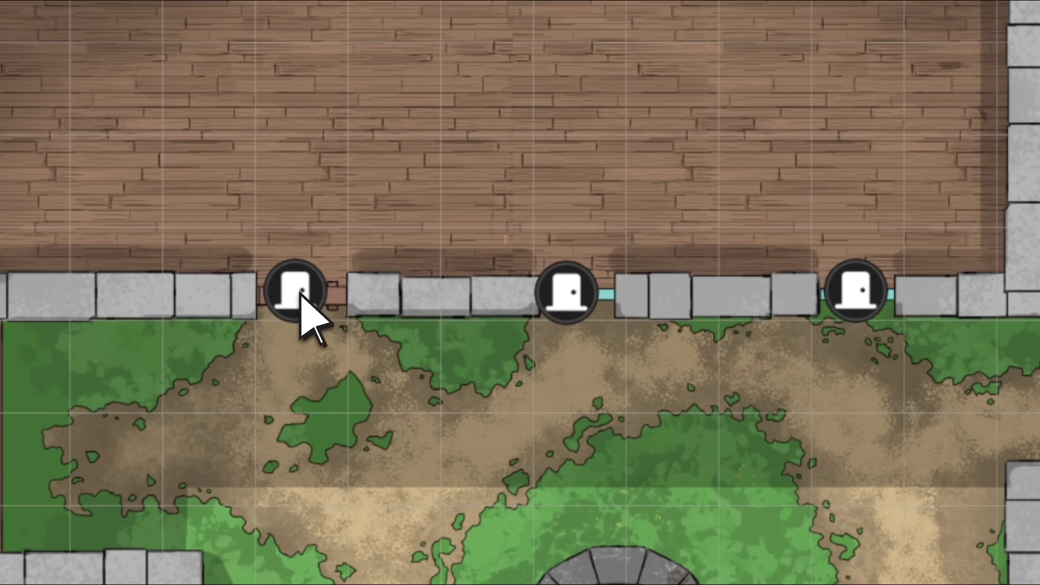
Select the three wall doors together and switch them to Opened
click(857, 296)
shift+click(562, 312)
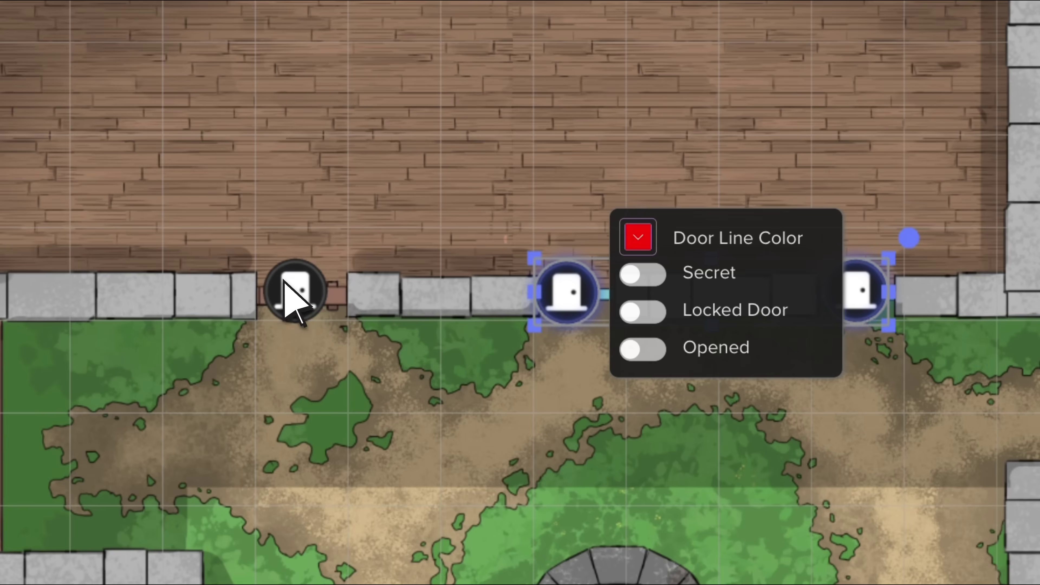
shift+click(286, 287)
click(384, 348)
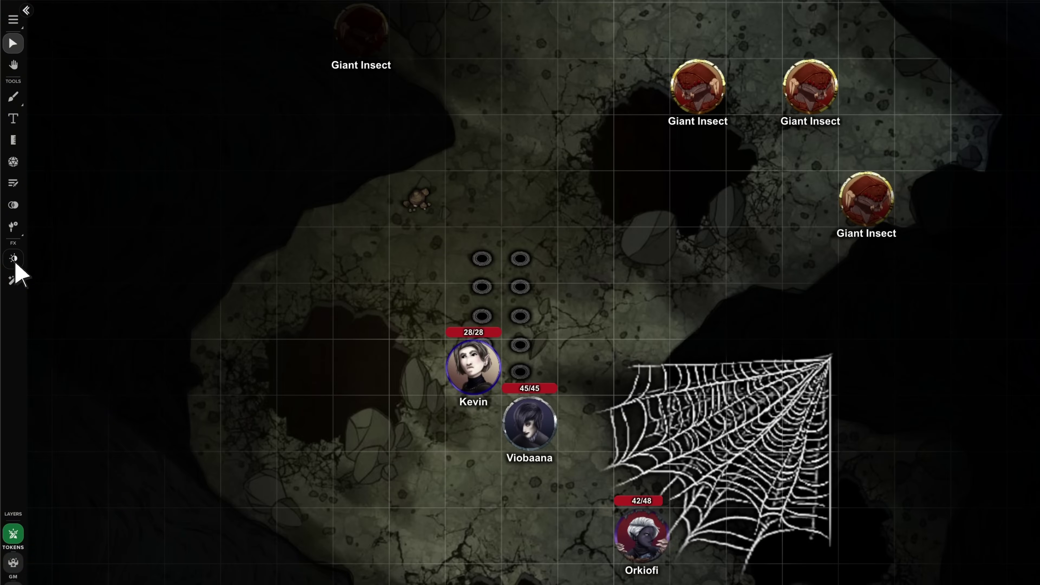
Set the GM Darkness Opacity to 85% in the cave page's dynamic lighting settings
click(13, 262)
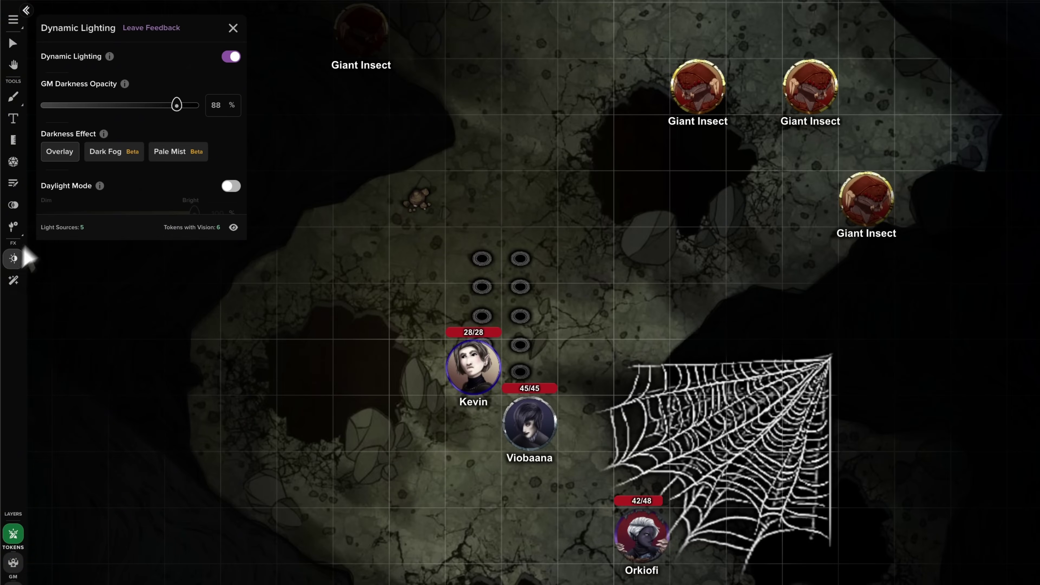
mouse_move(177, 108)
mouse_down()
mouse_move(111, 117)
mouse_move(177, 115)
mouse_up()
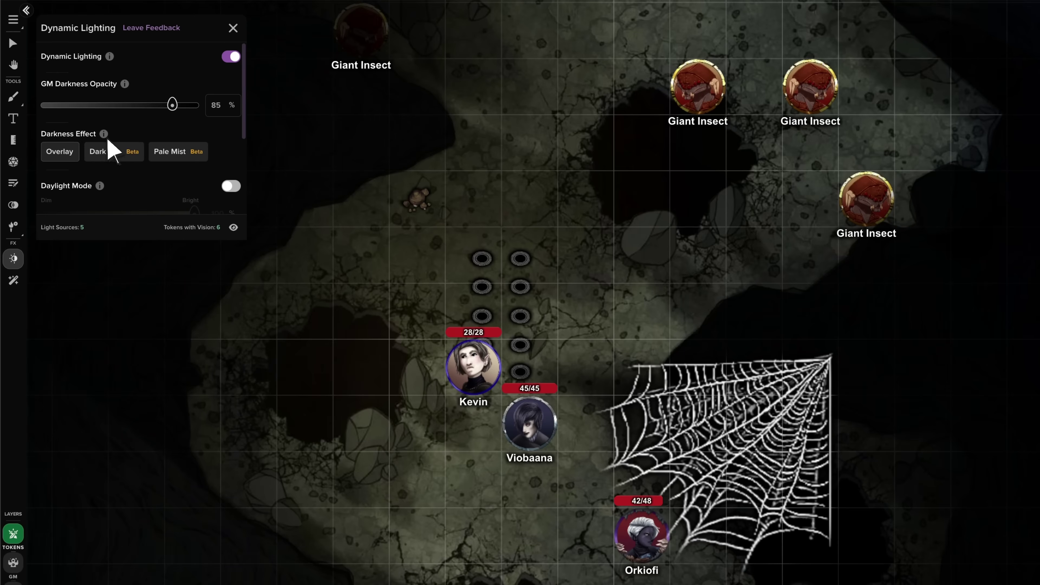
Try the Pale Mist darkness effect on the cave map, and set the Darkness Effect to Dark Fog
mouse_move(107, 139)
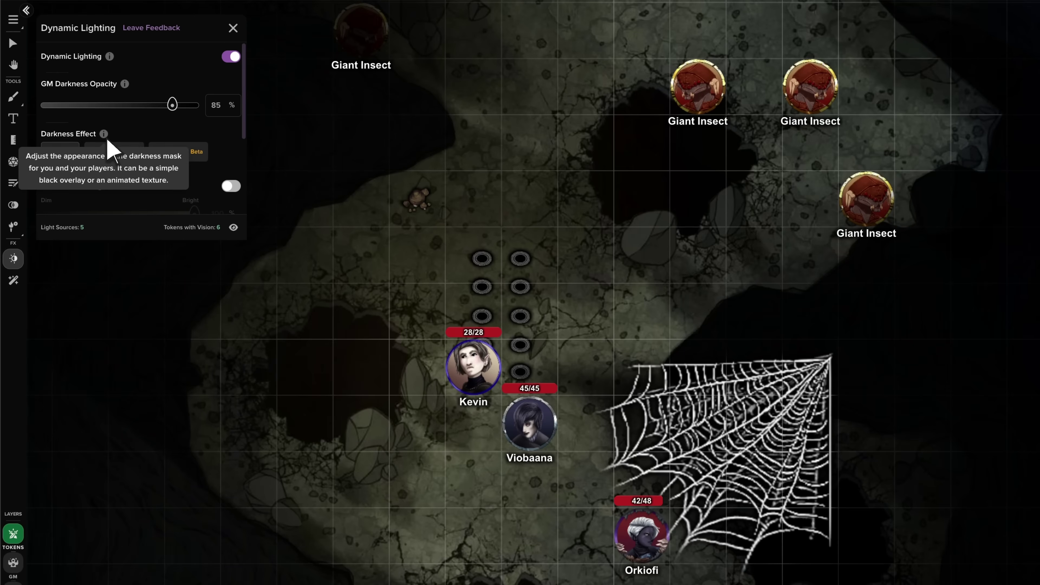
click(172, 152)
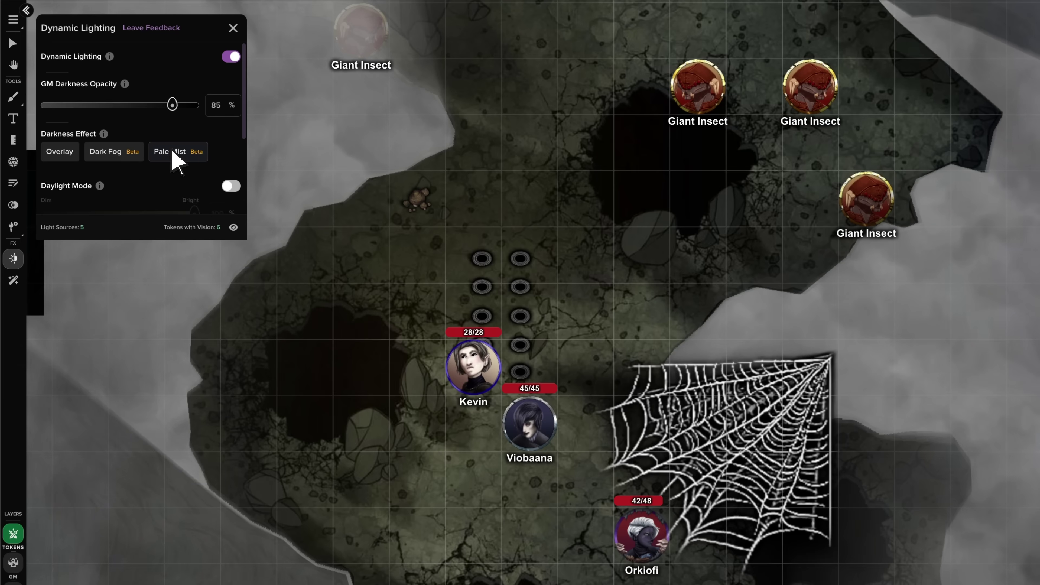
click(119, 158)
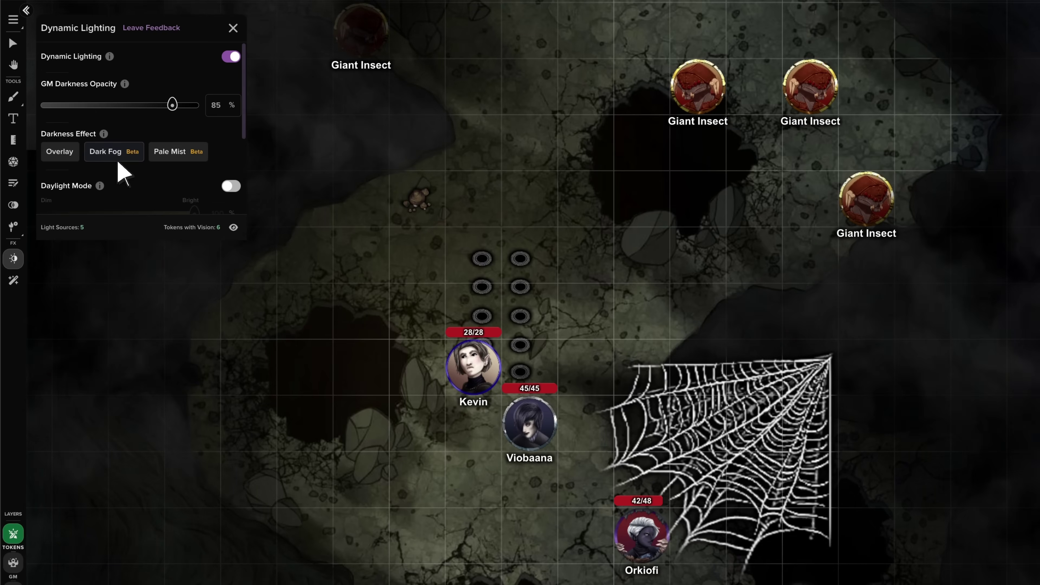
Examine the page's light sources and tokens with vision, preview the selected token's vision, and check the Explorer Mode setting
mouse_move(81, 227)
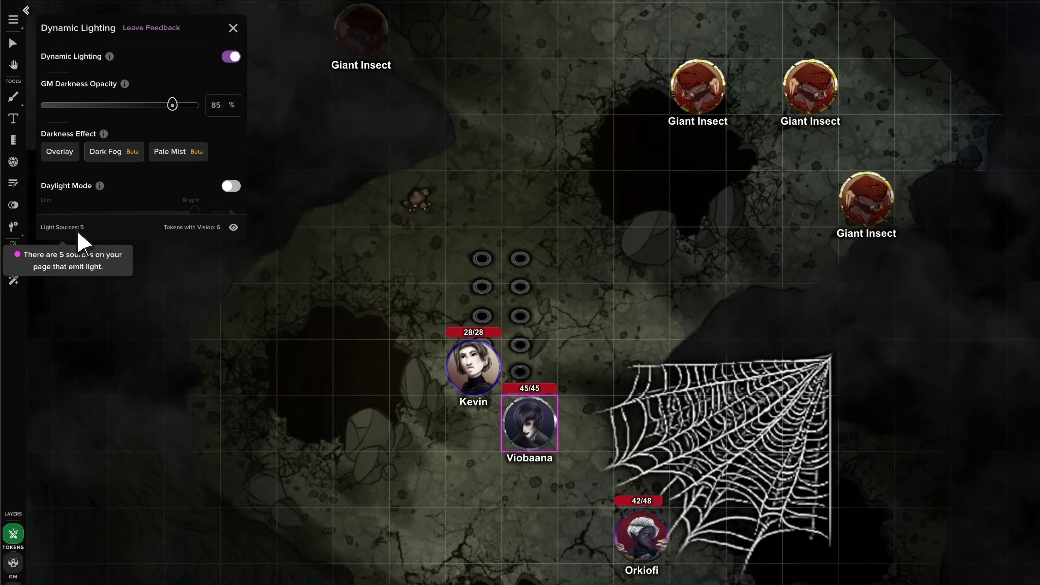
mouse_move(168, 238)
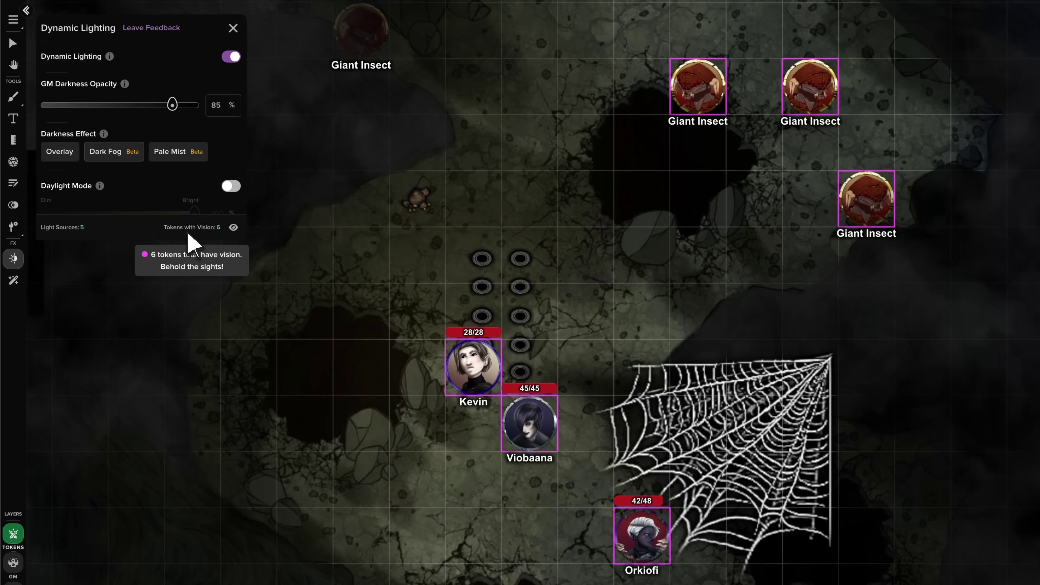
click(234, 227)
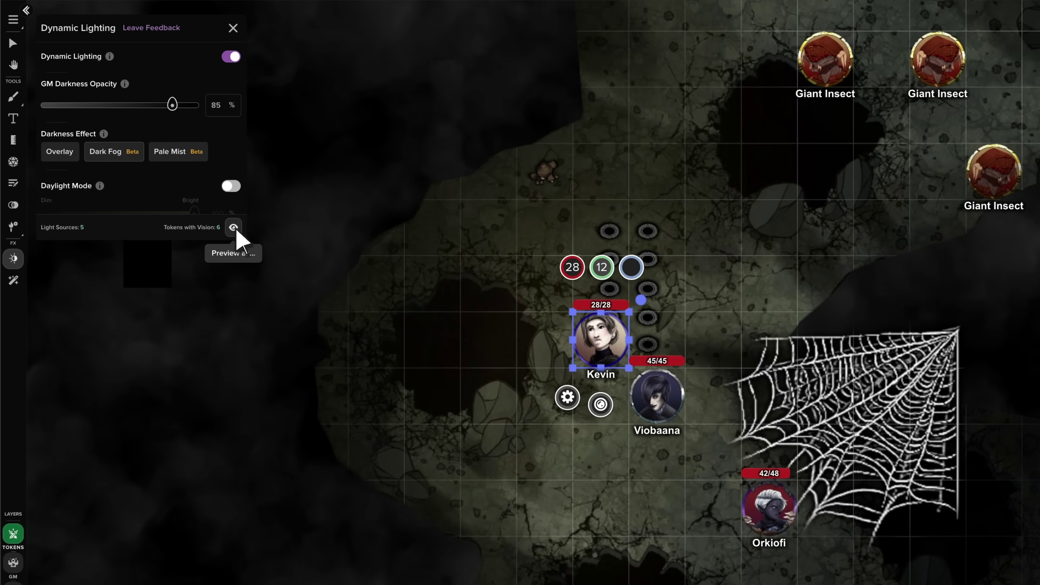
scroll(196, 211, down, 3)
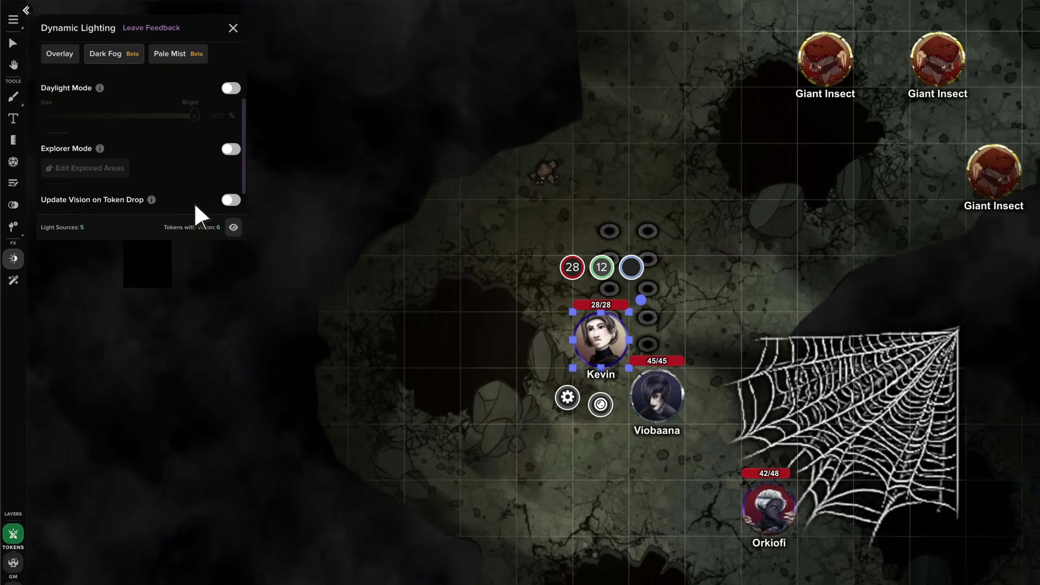
mouse_move(99, 155)
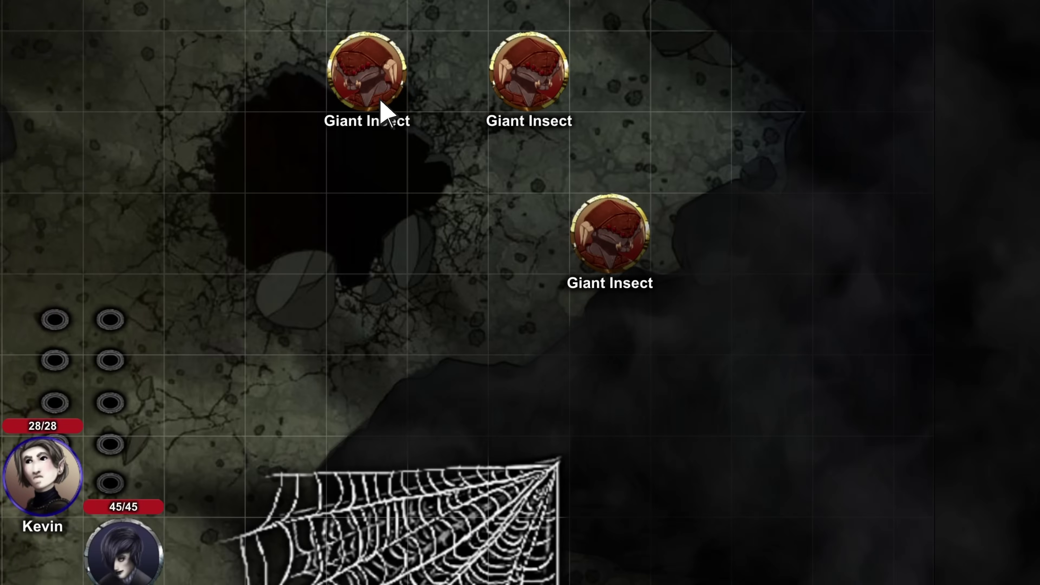
Select the three Giant Insect tokens around the upper pit together and open their Token Vision/Light options
click(829, 80)
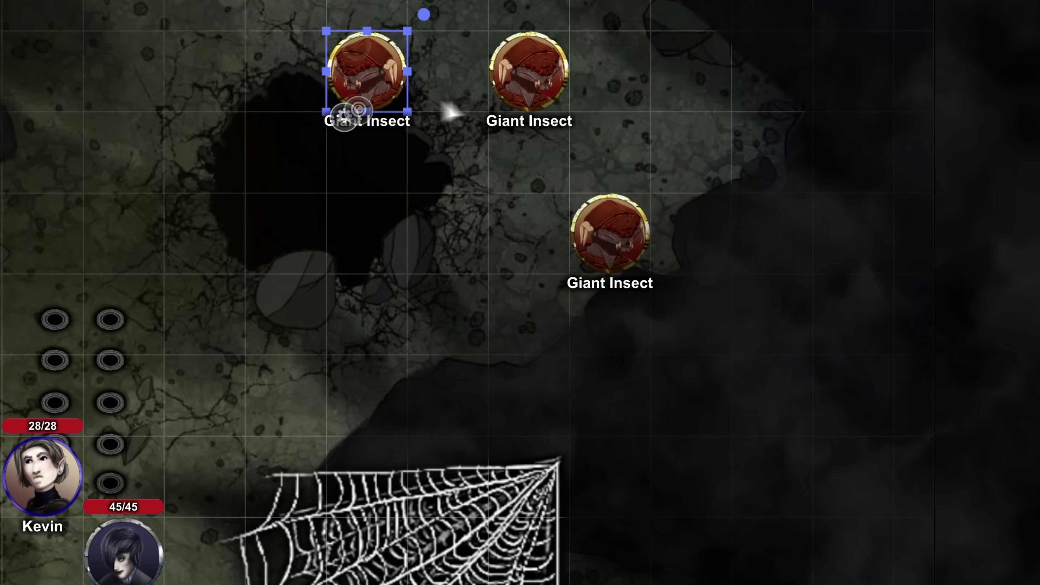
shift+click(538, 100)
shift+click(605, 264)
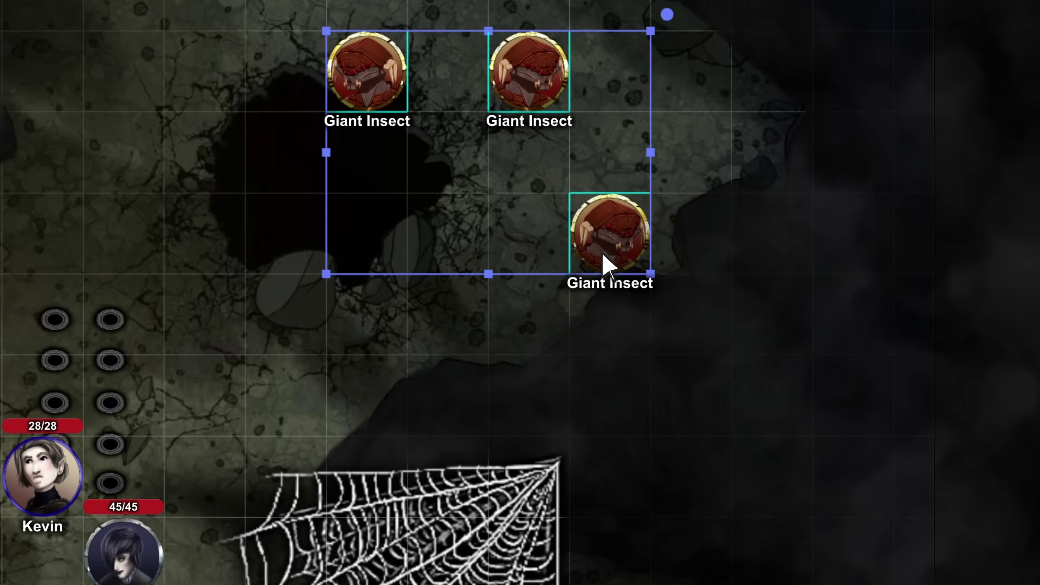
right_click(605, 264)
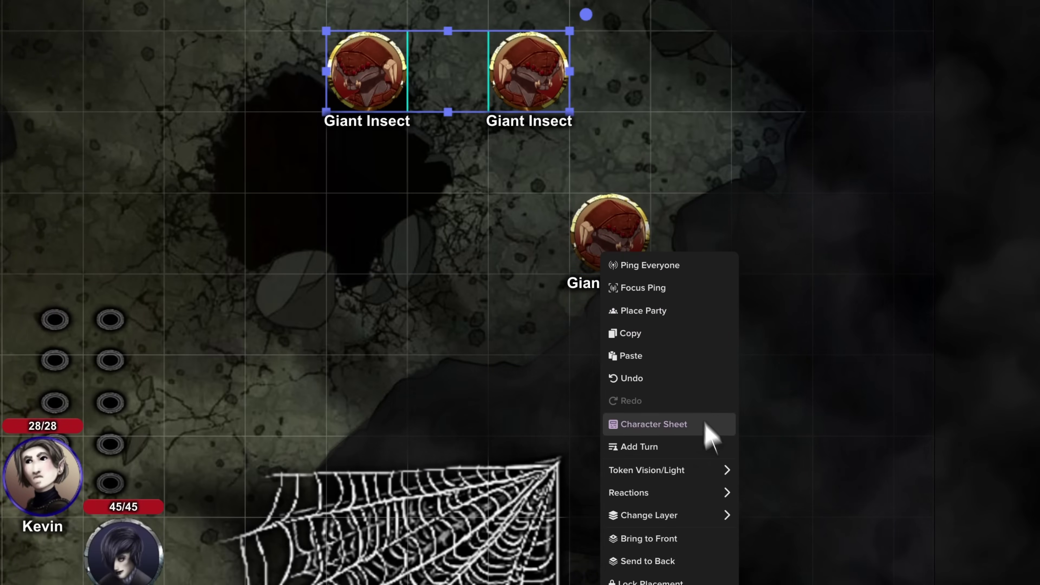
mouse_move(722, 474)
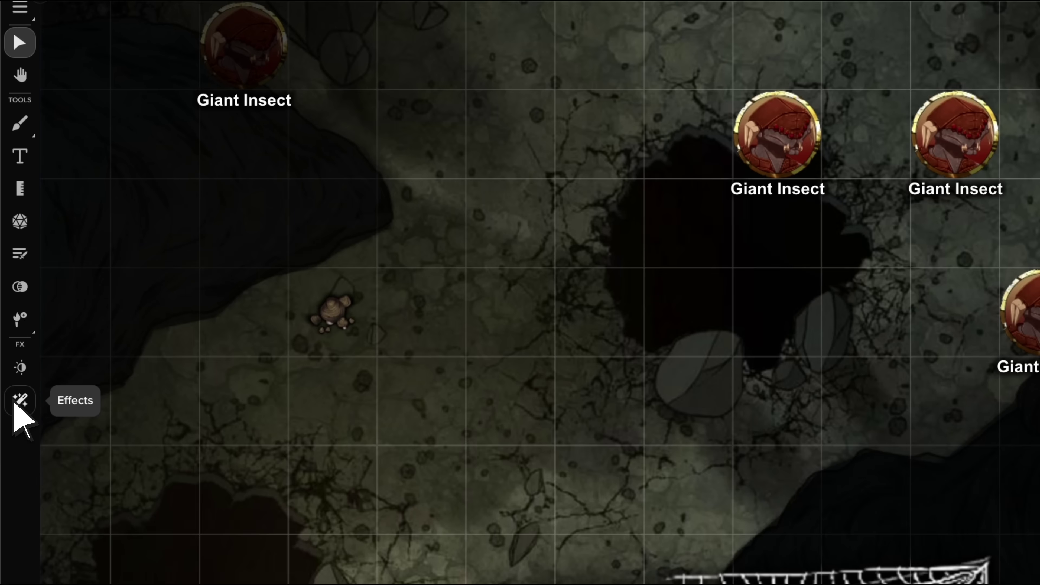
Choose the Rocket effect type and fire it from the Giant Insect beside the pit at Viobaana's token
click(16, 401)
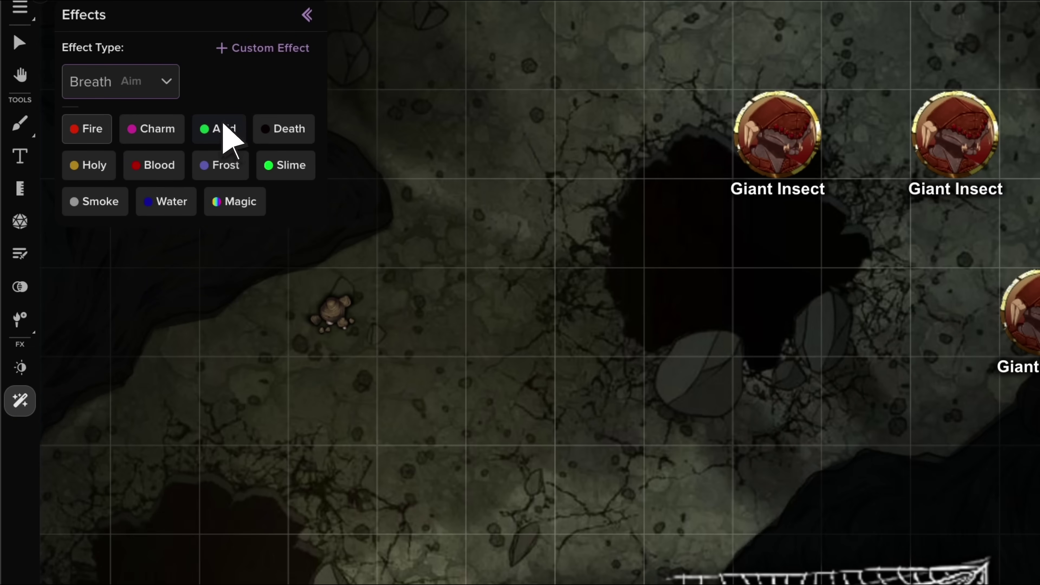
click(166, 93)
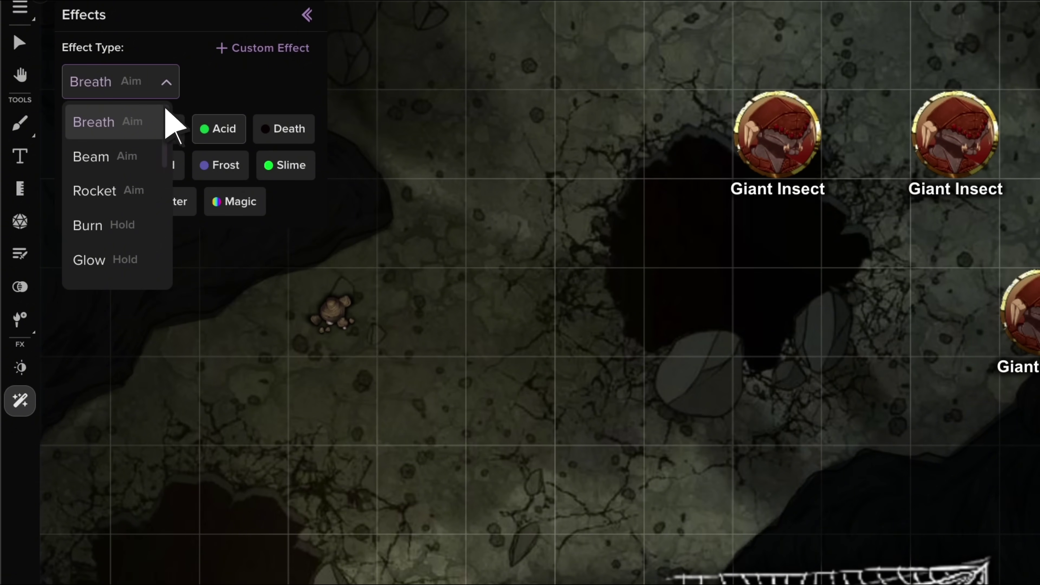
click(151, 191)
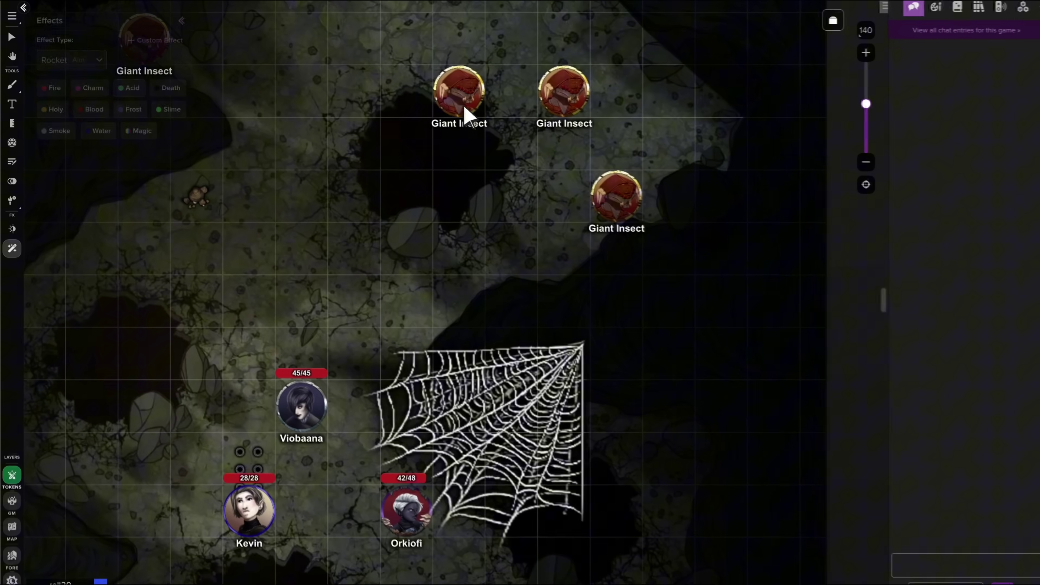
drag(464, 117, 313, 402)
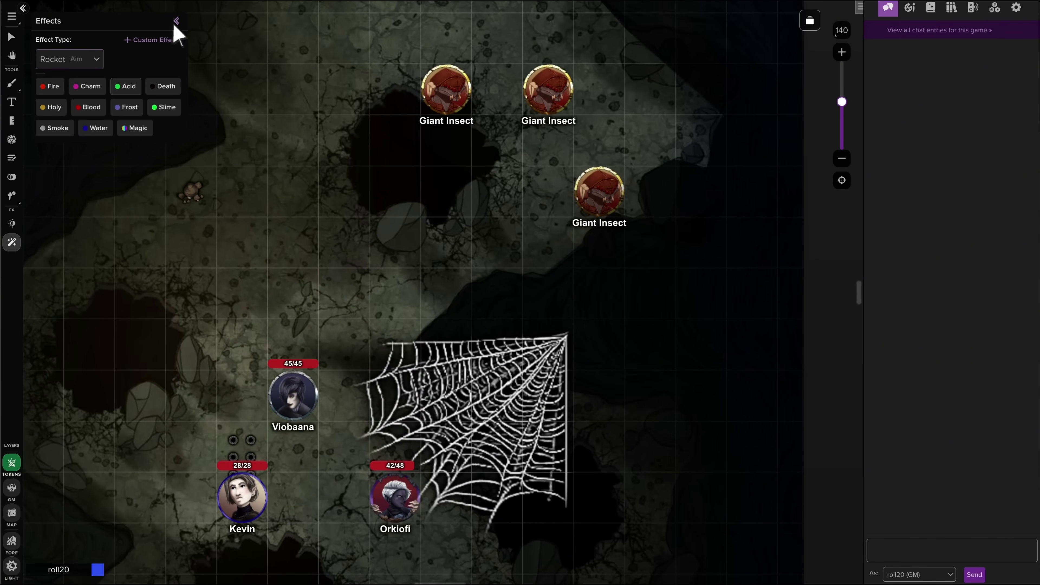
Create a custom effect and enter BarfBomb as its name
click(161, 42)
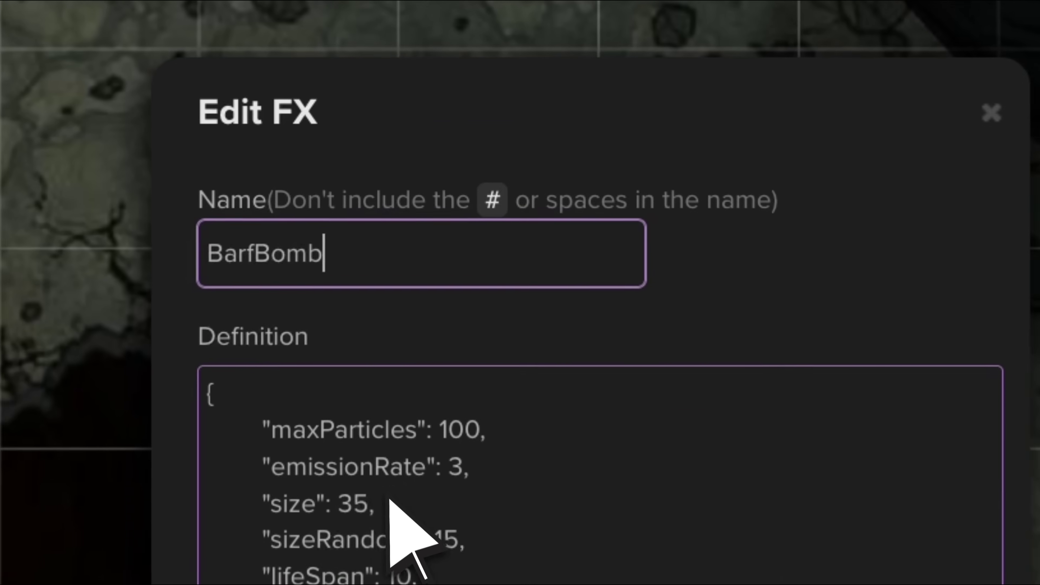
click(452, 222)
key(Left)
key(Left)
key(BackSpace)
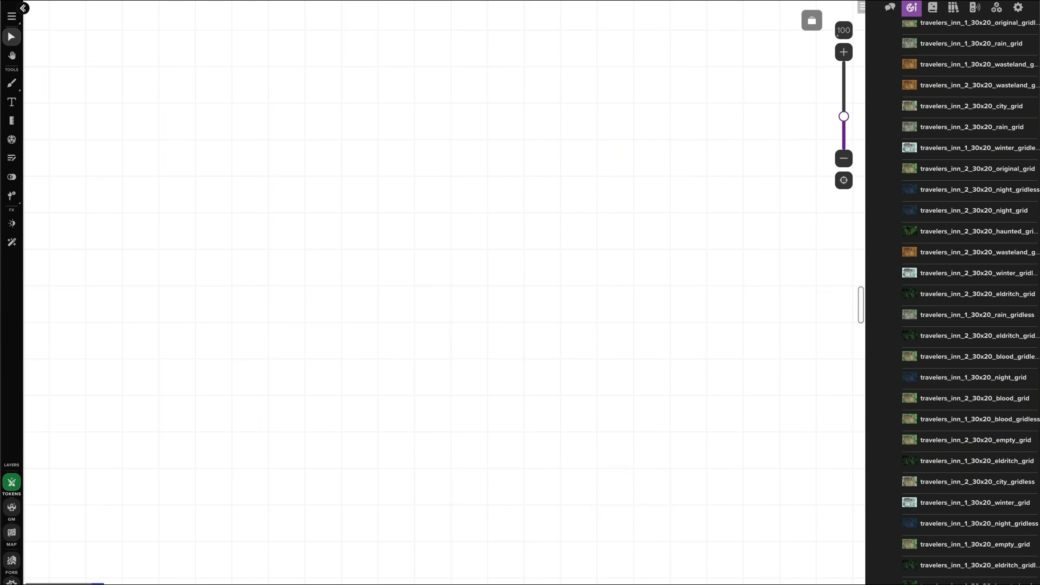
Add the travelers_inn_1_30x20_empty_grid image to the blank page on the Map layer and adjust the page size to fit it
drag(942, 544, 475, 319)
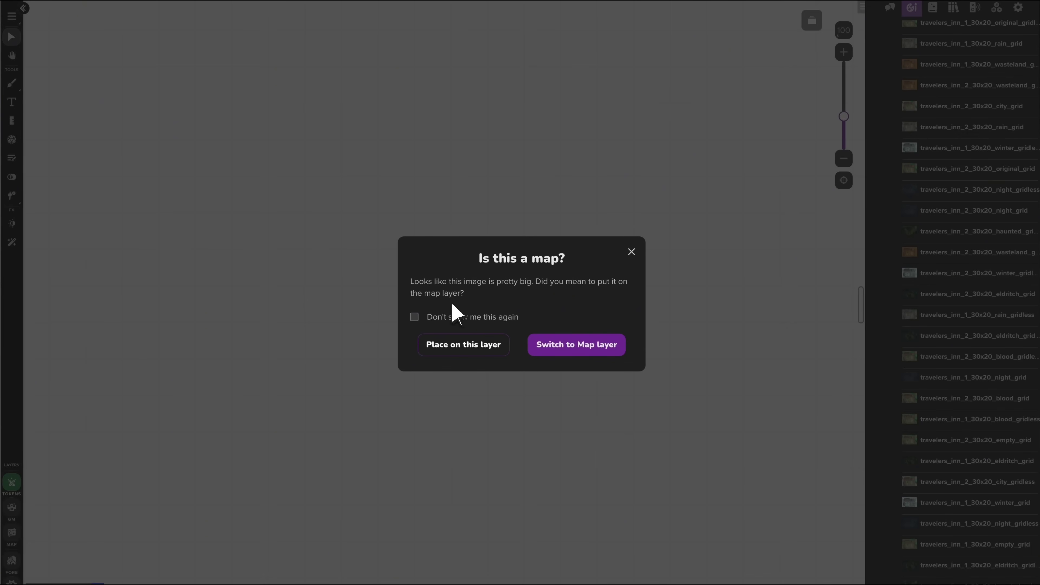
click(559, 357)
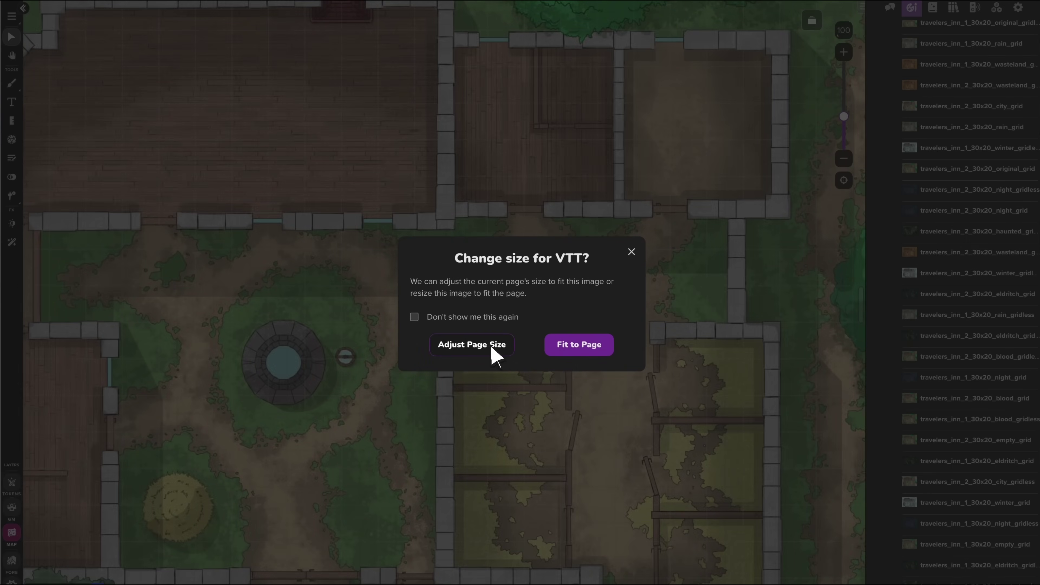
click(490, 347)
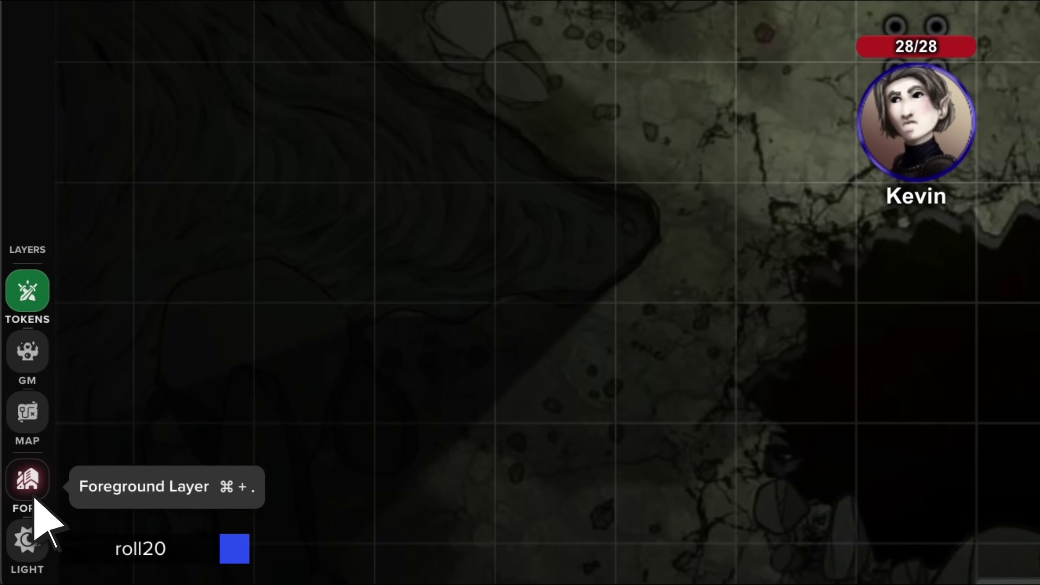
Enable Show Grid for the spiderweb on the Foreground layer, and move Orkiofi's token beneath the web
click(33, 491)
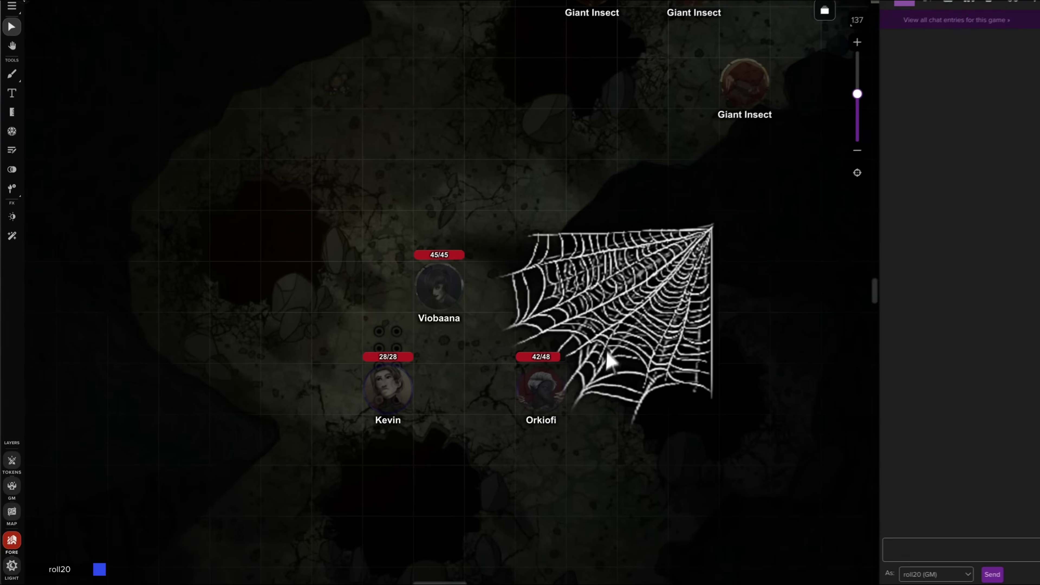
right_click(615, 328)
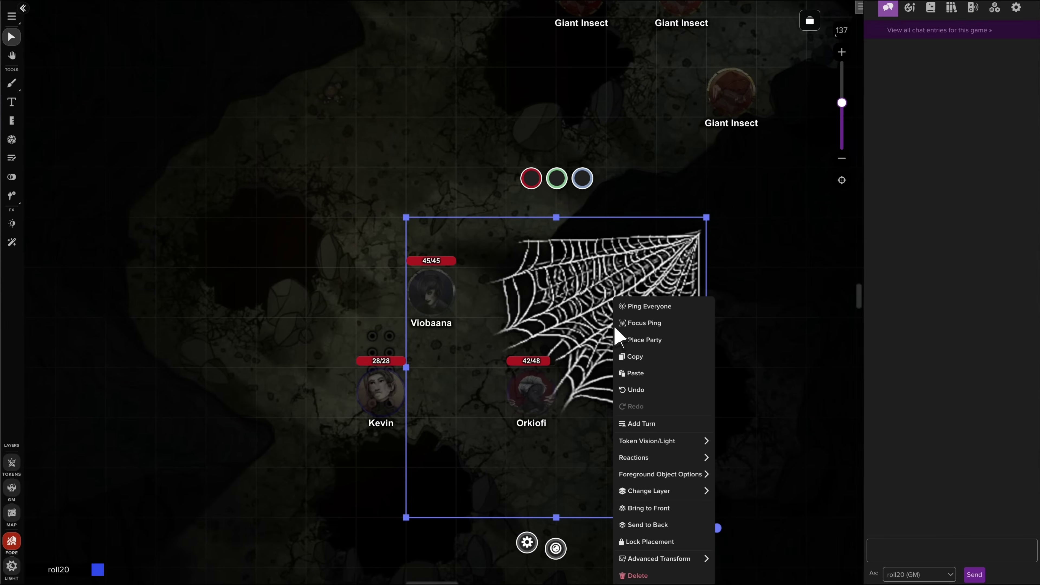
mouse_move(696, 474)
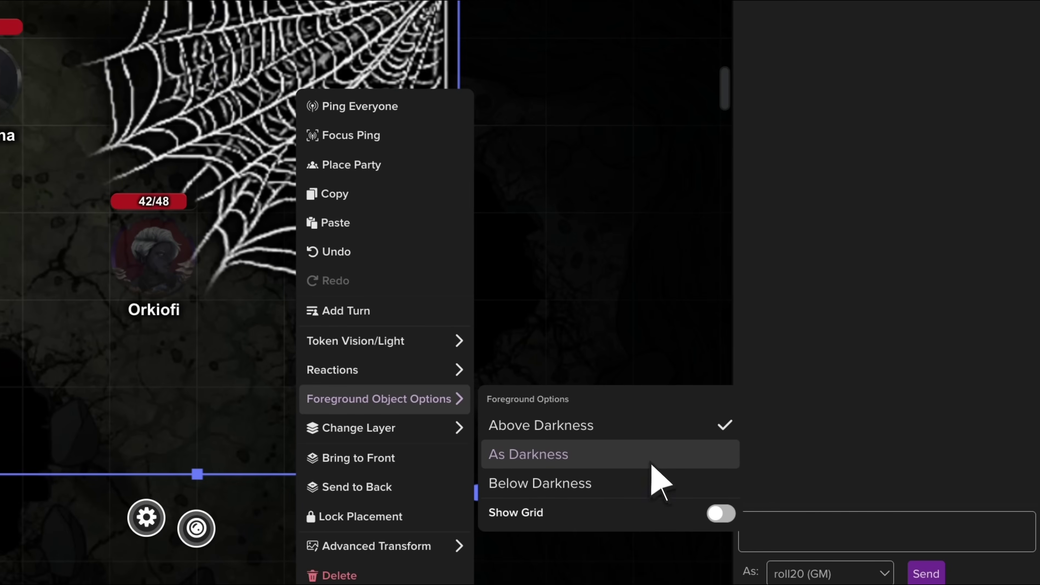
click(729, 516)
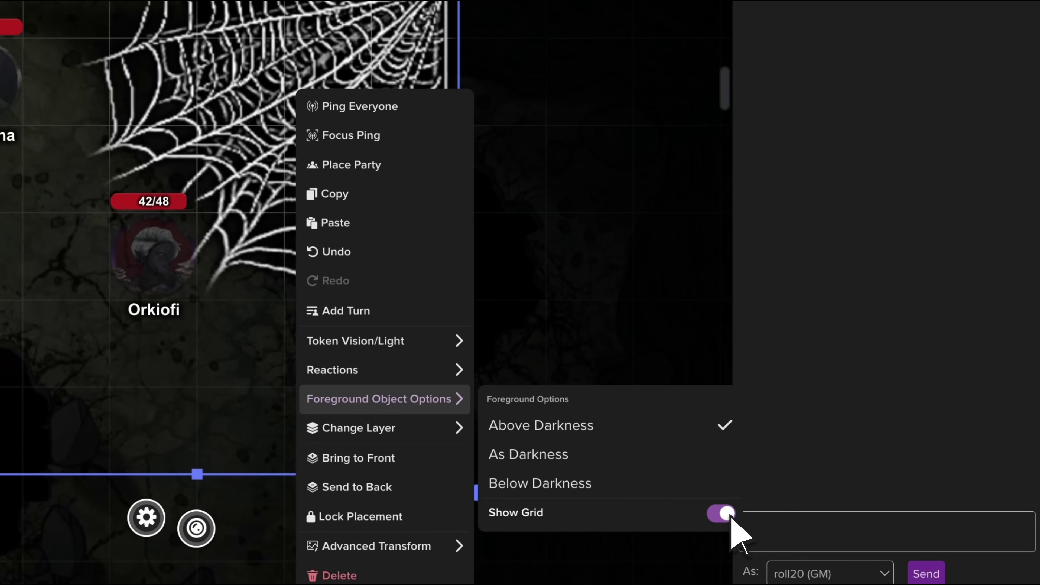
click(580, 167)
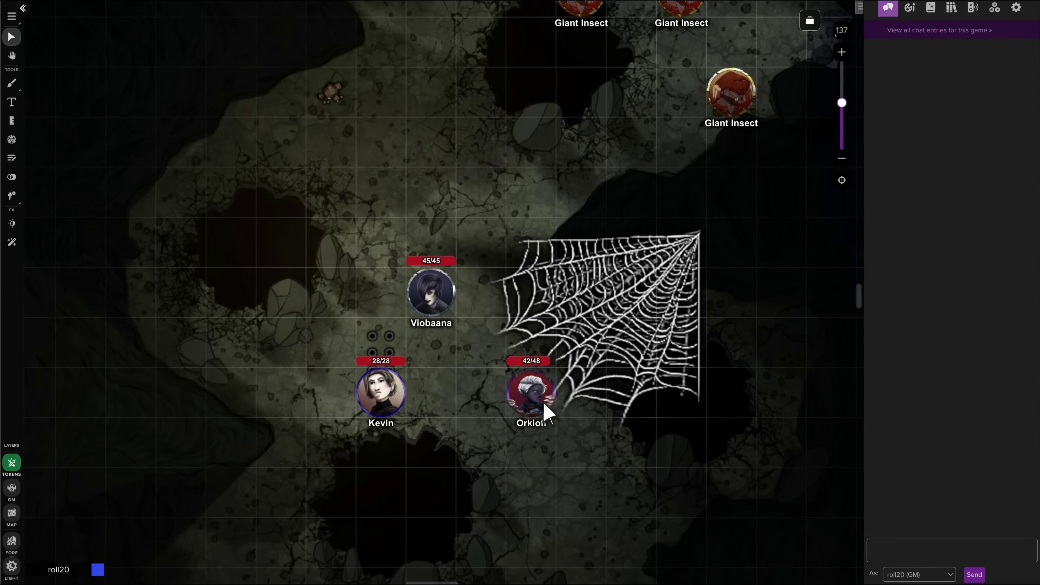
drag(543, 404, 543, 305)
click(564, 429)
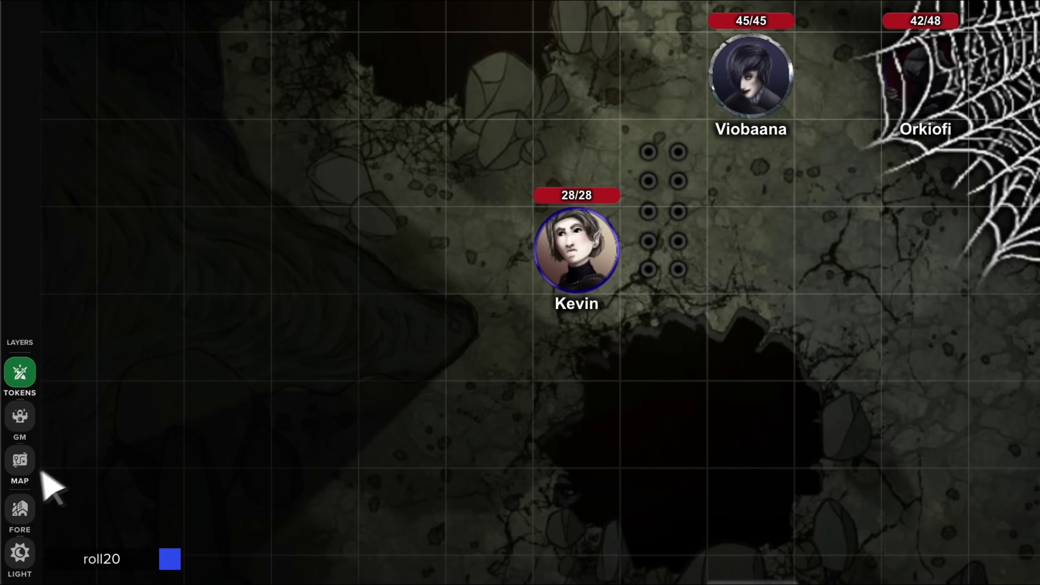
Enable Conditional Fade for the two columns of holes on the Map layer, and move the neighbouring 28/28 token onto them
click(12, 513)
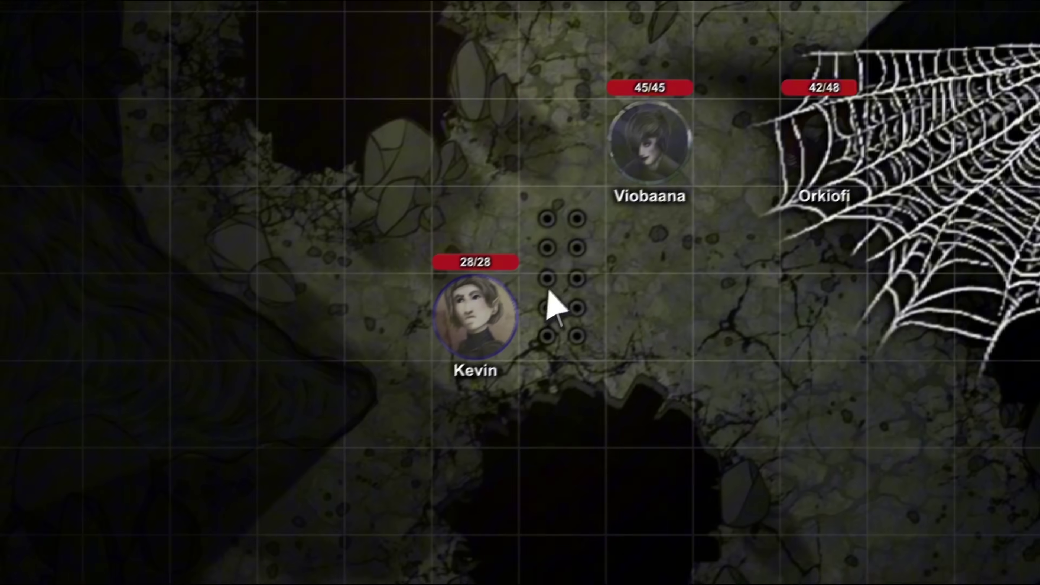
click(553, 295)
right_click(560, 208)
mouse_move(675, 473)
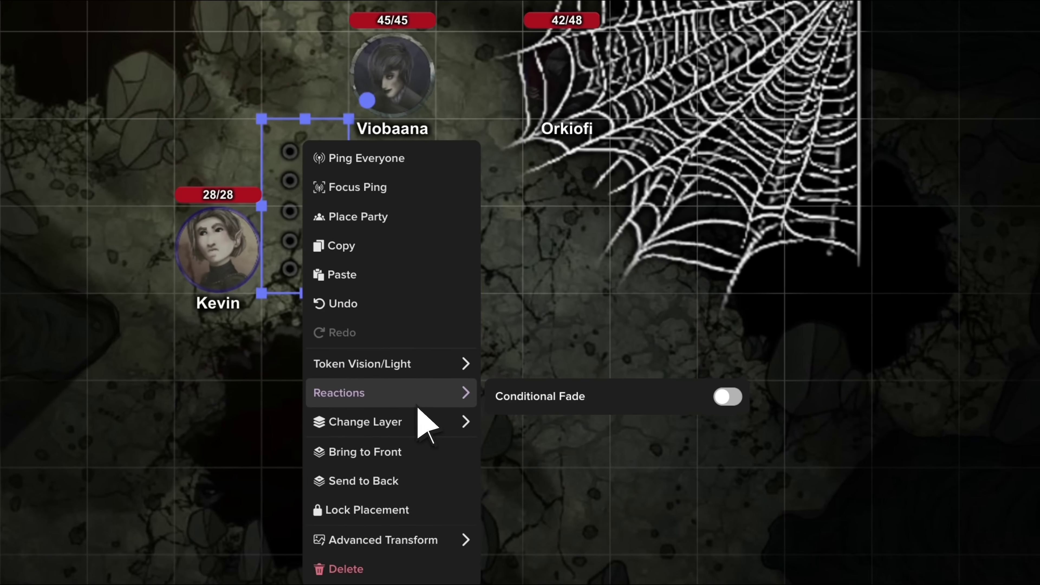
click(728, 396)
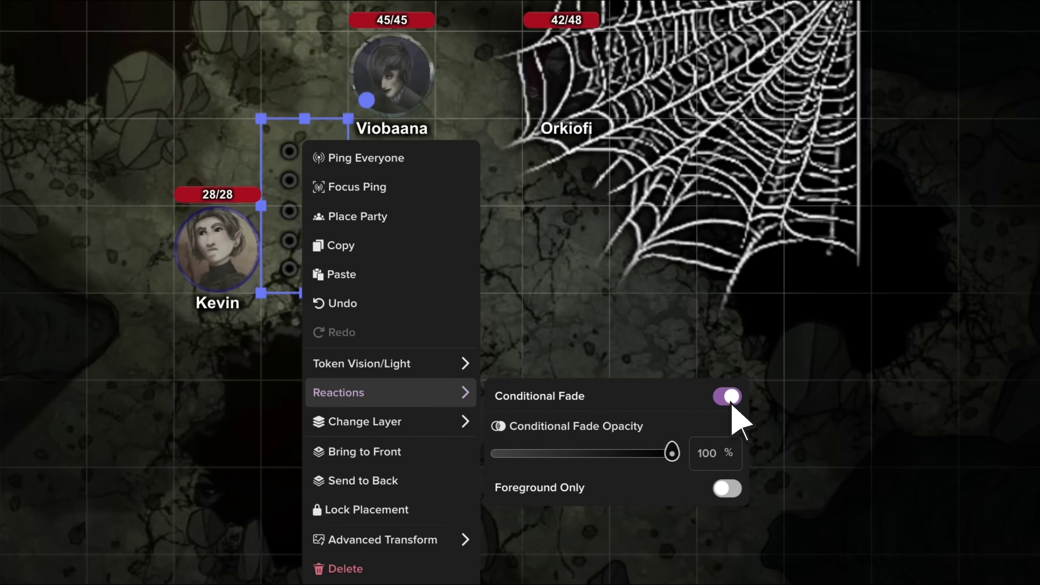
click(598, 349)
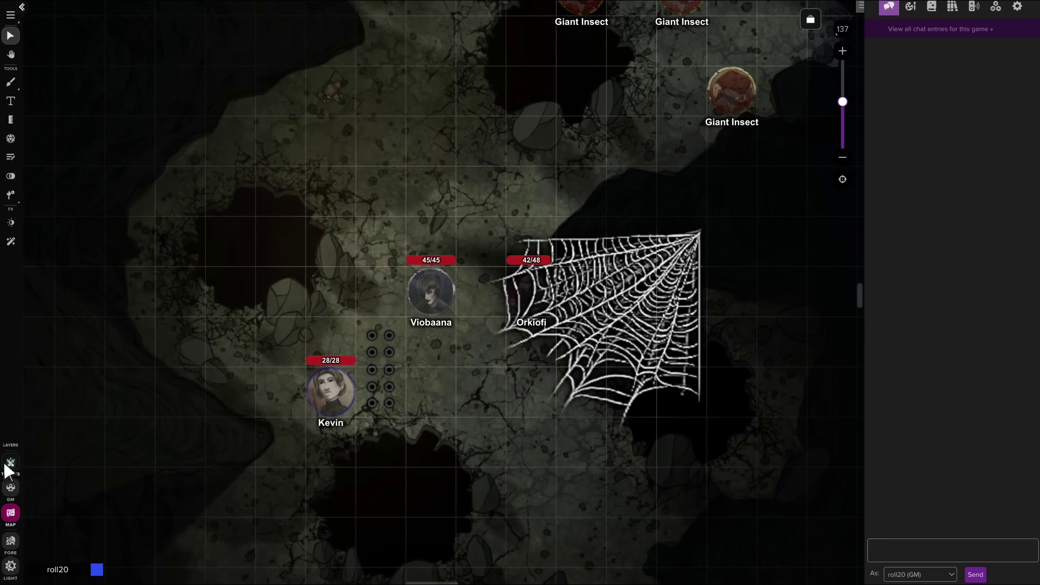
click(9, 466)
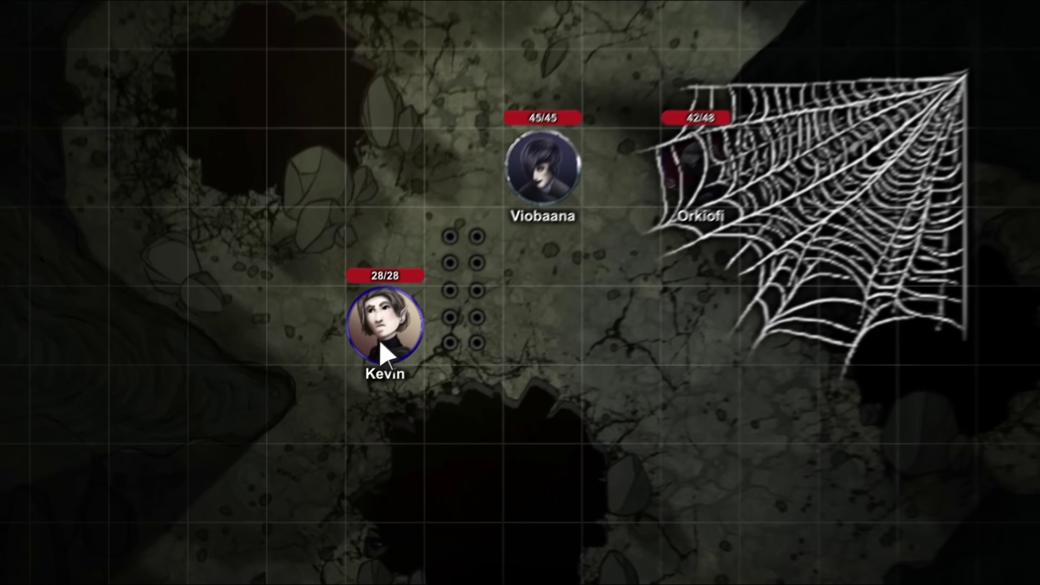
drag(327, 411, 377, 411)
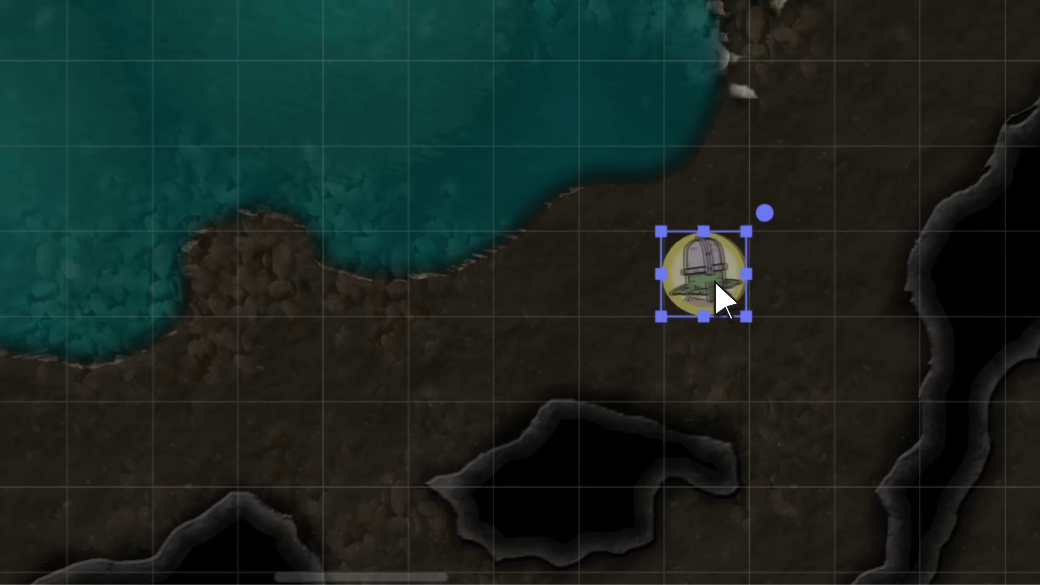
Duplicate the helmeted goblin token on the lake map and move the copy onto the brown land across the water
key(ctrl+c)
key(ctrl+v)
drag(594, 332, 241, 206)
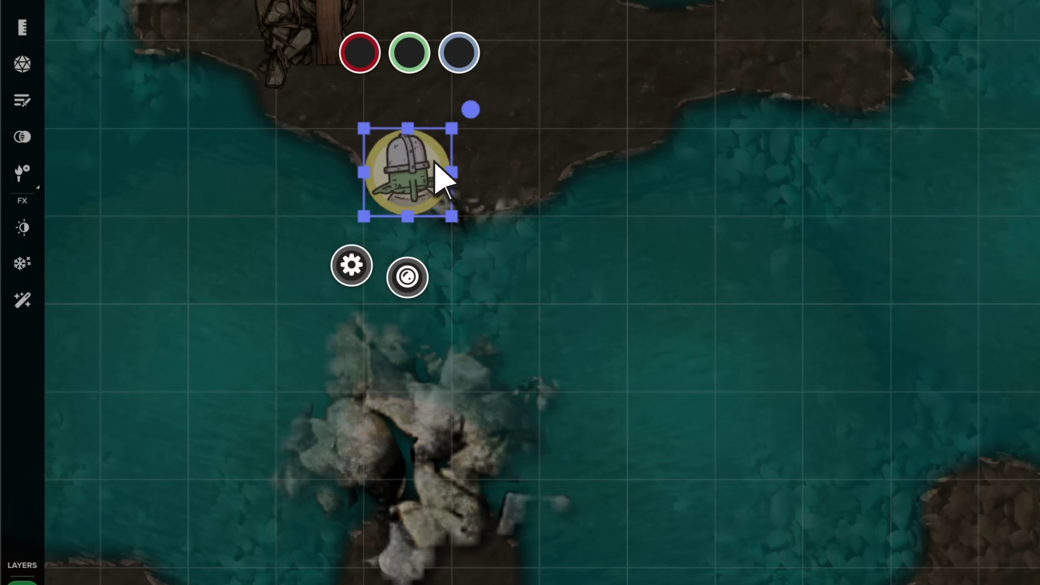
drag(429, 202, 554, 81)
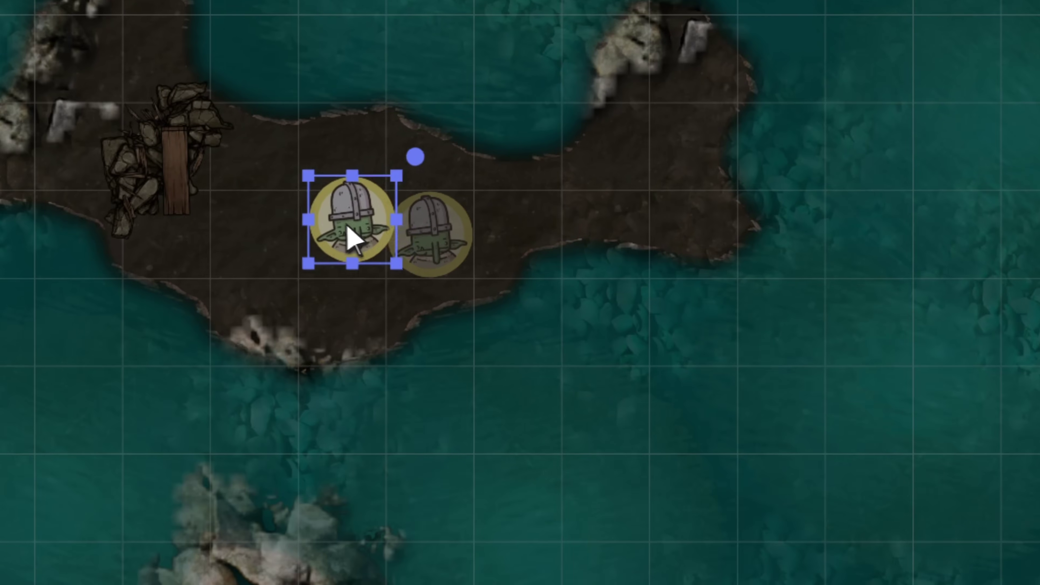
Move the selected helmeted goblin token across the brown land towards the rubble beside the wooden plank
drag(348, 238, 247, 186)
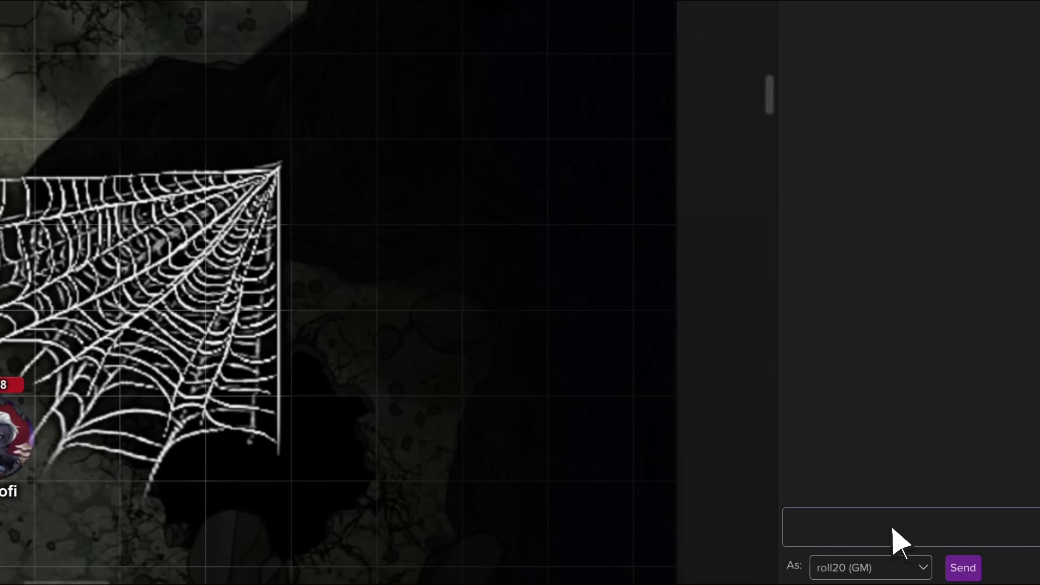
Raise a hand with the chat command /rh and dismiss the resulting notice
click(935, 558)
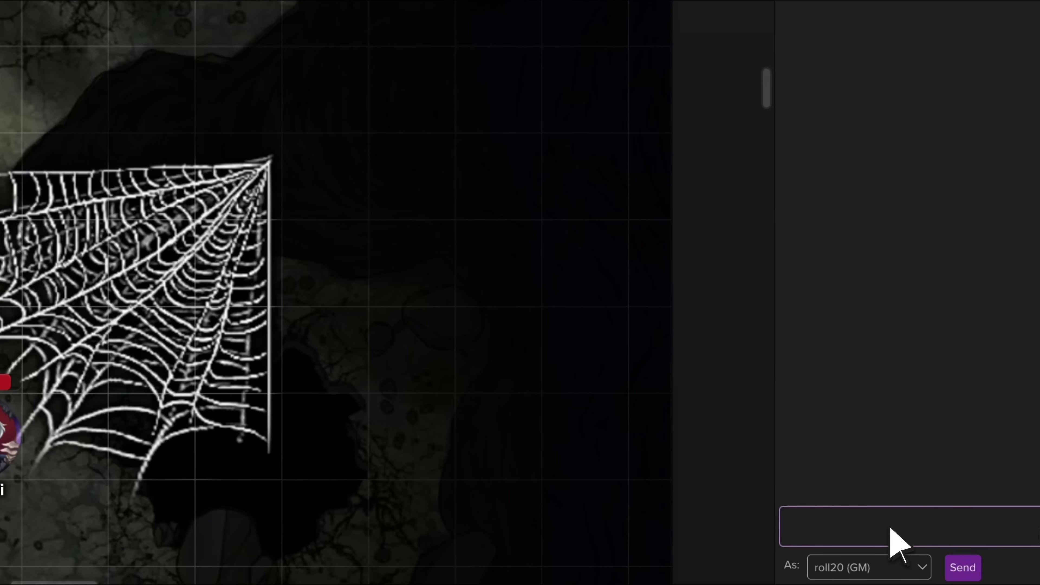
text(/rh)
key(Return)
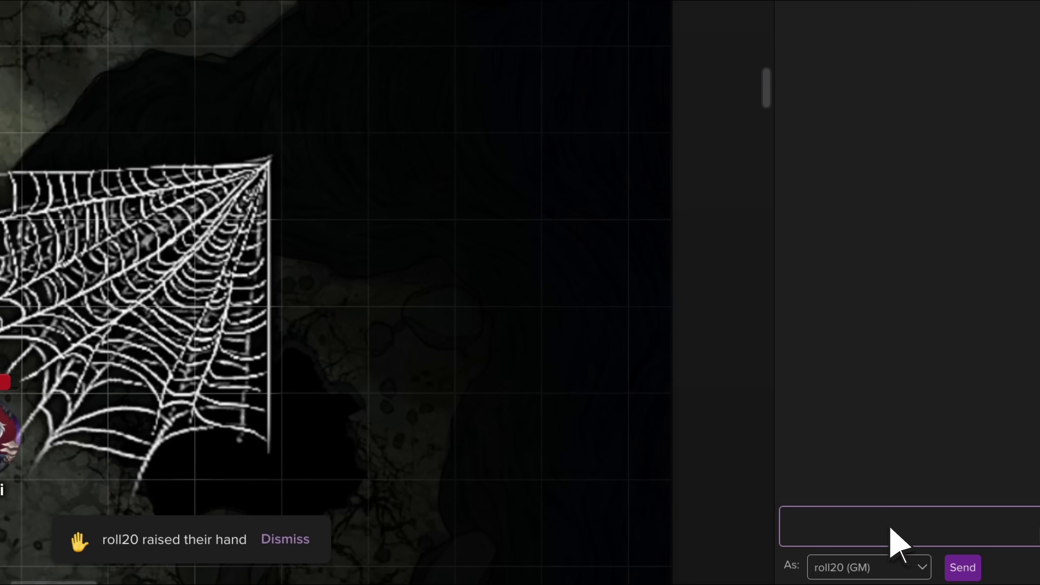
click(292, 539)
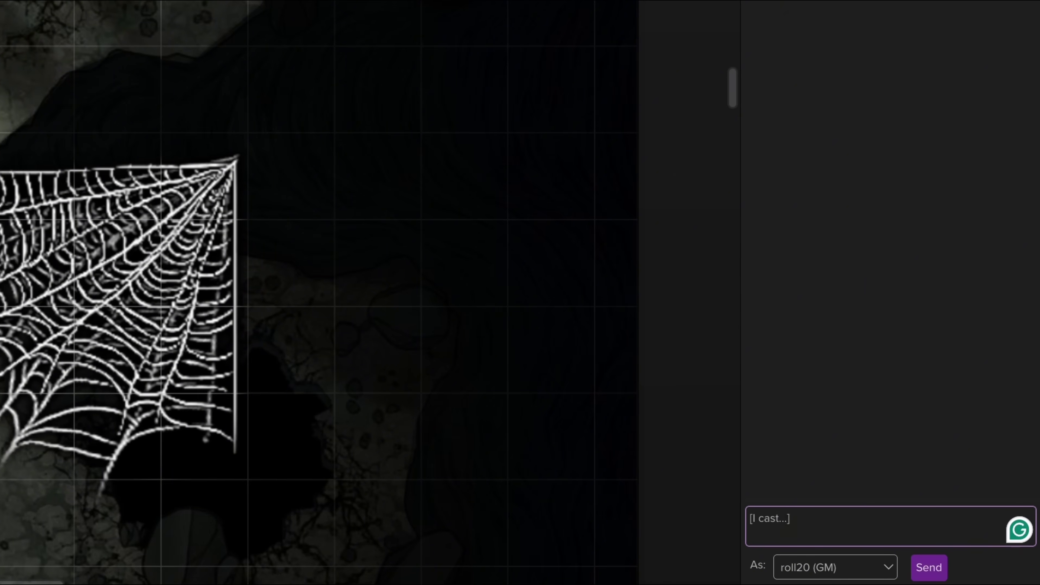
Paste the copied content after "[I cast...]" in the chat message and send it
key(ctrl+v)
key(Return)
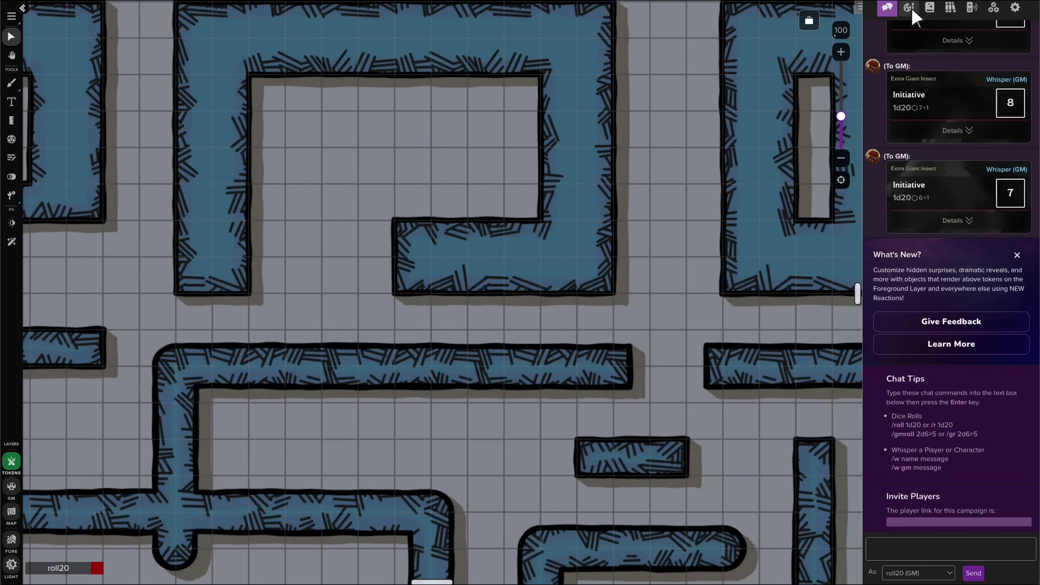
Upload the five files from 1818147-Kentimane2.webm through 1818155-OrcWyvernRider.webm to the art library and put the upload window away
click(908, 7)
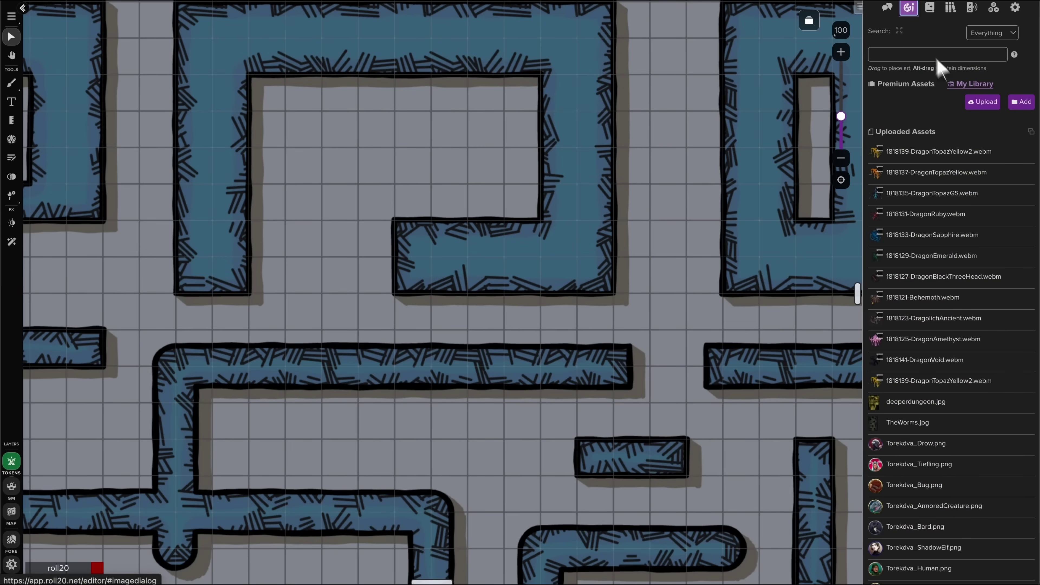
click(978, 105)
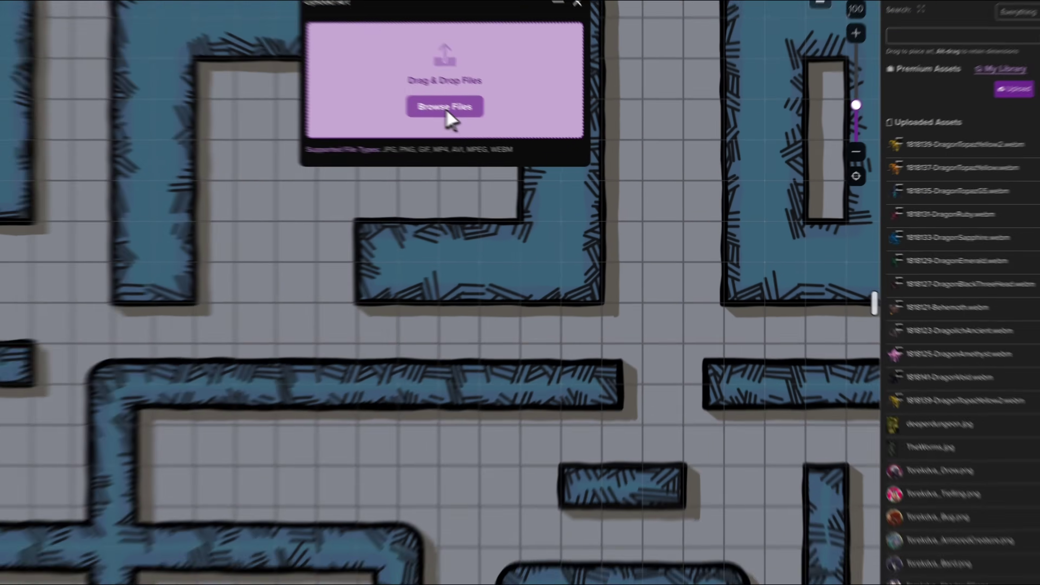
click(476, 118)
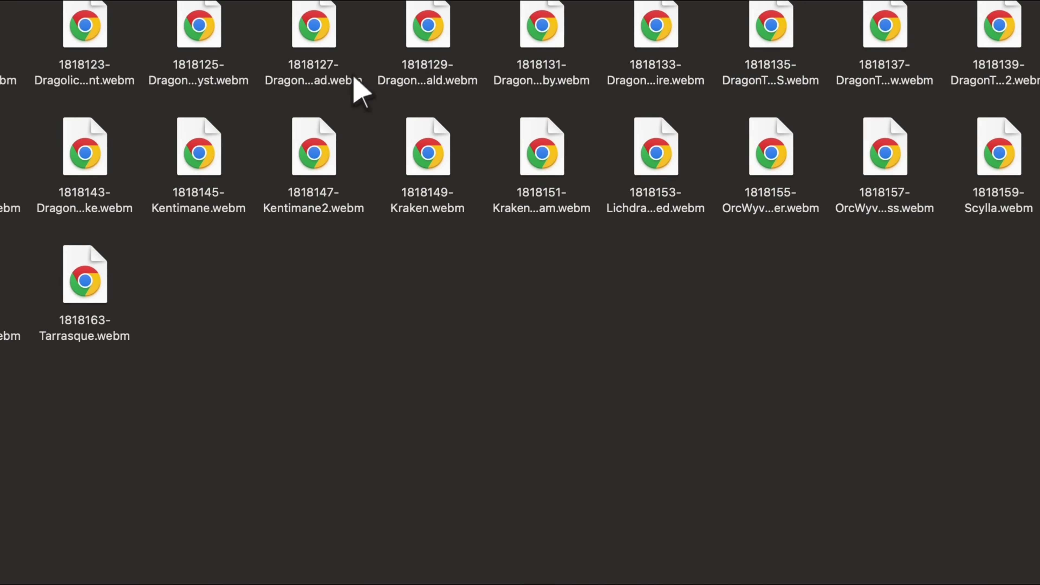
click(334, 148)
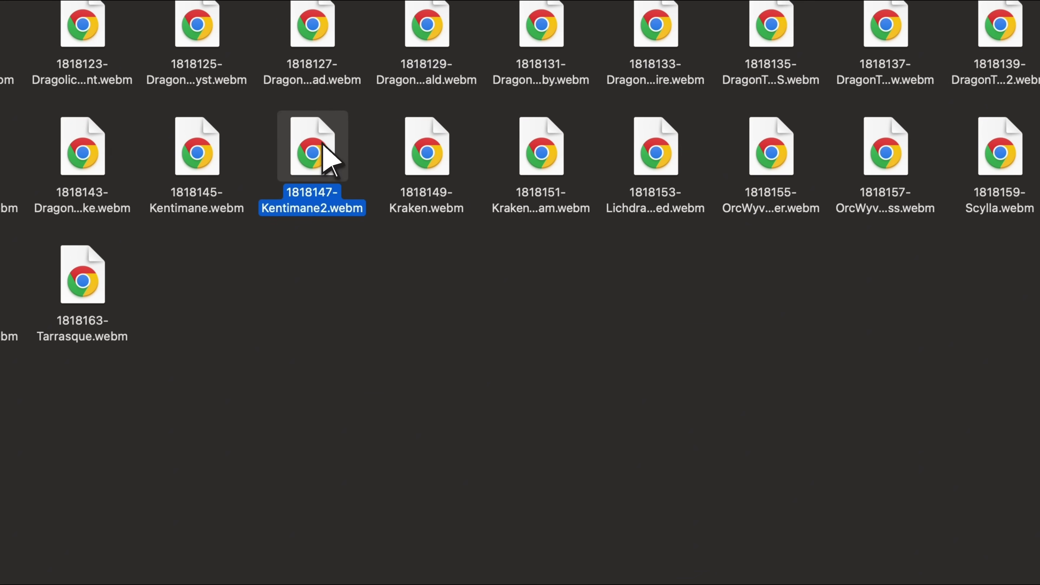
key(shift+Right)
key(shift+Right)
key(shift+Right)
key(shift+Right)
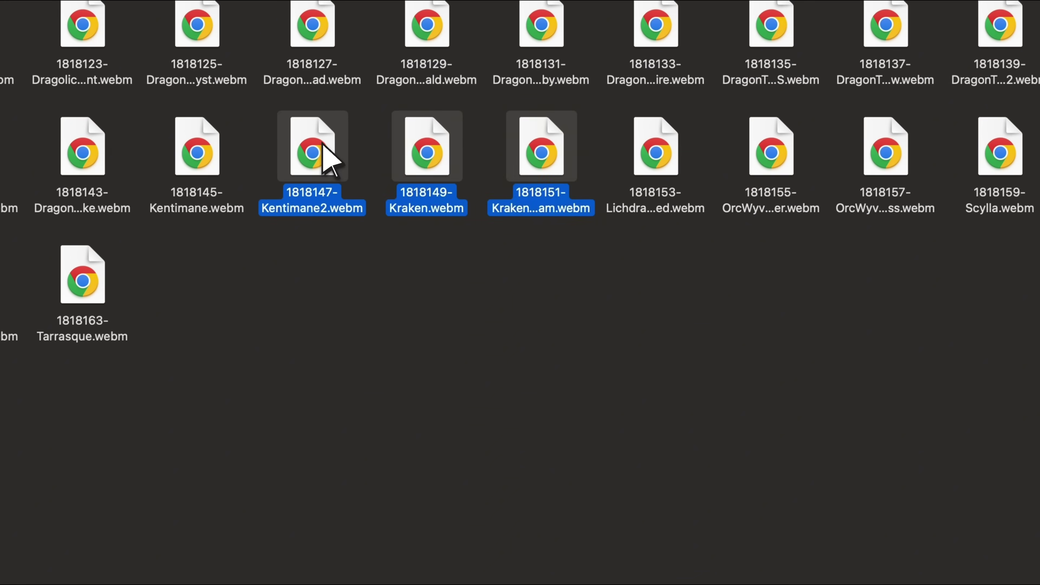
click(879, 488)
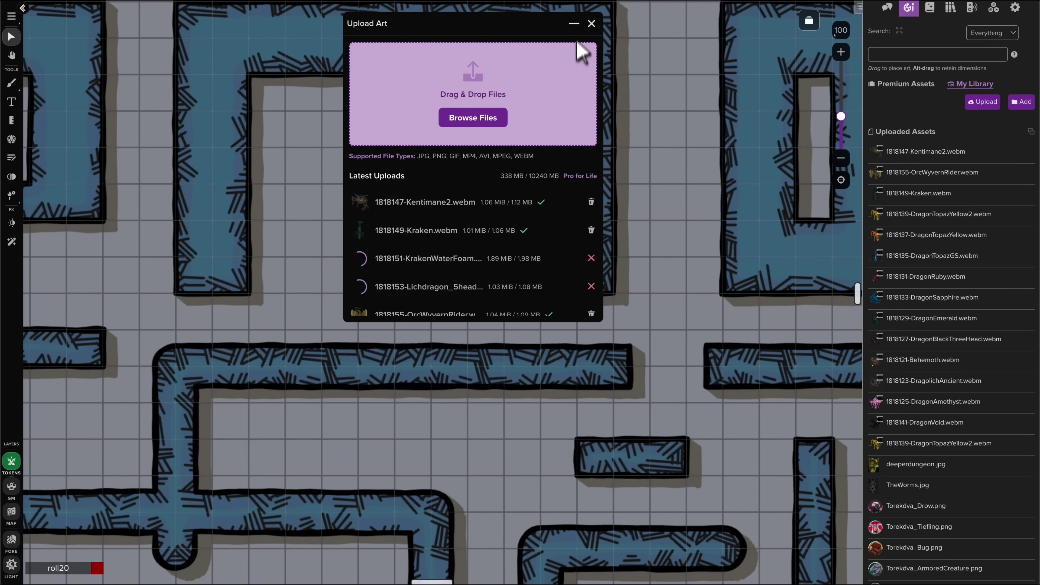
click(591, 24)
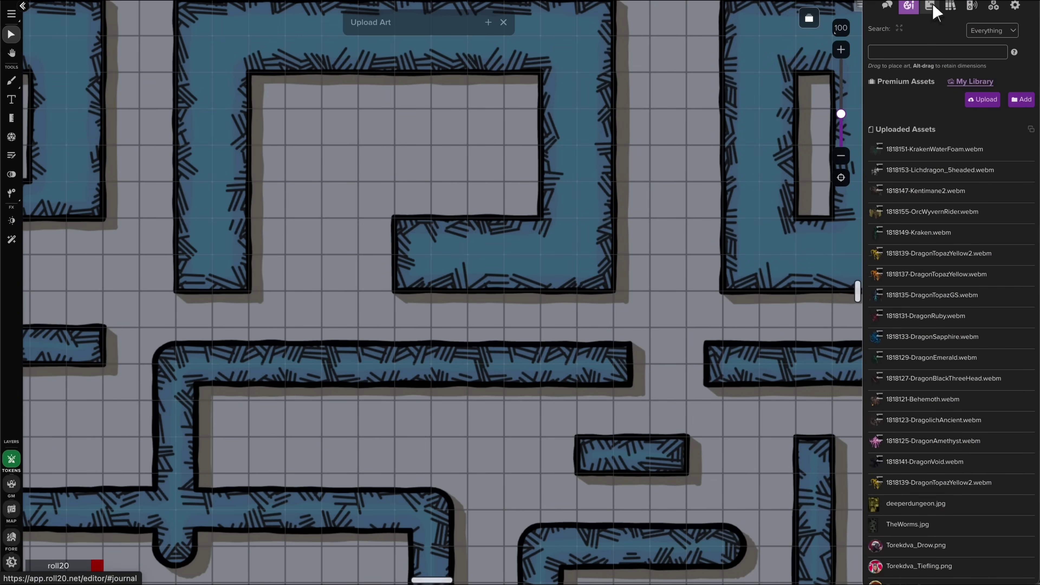
Add a new handout to the journal and look through its description and GM Notes sections
click(932, 9)
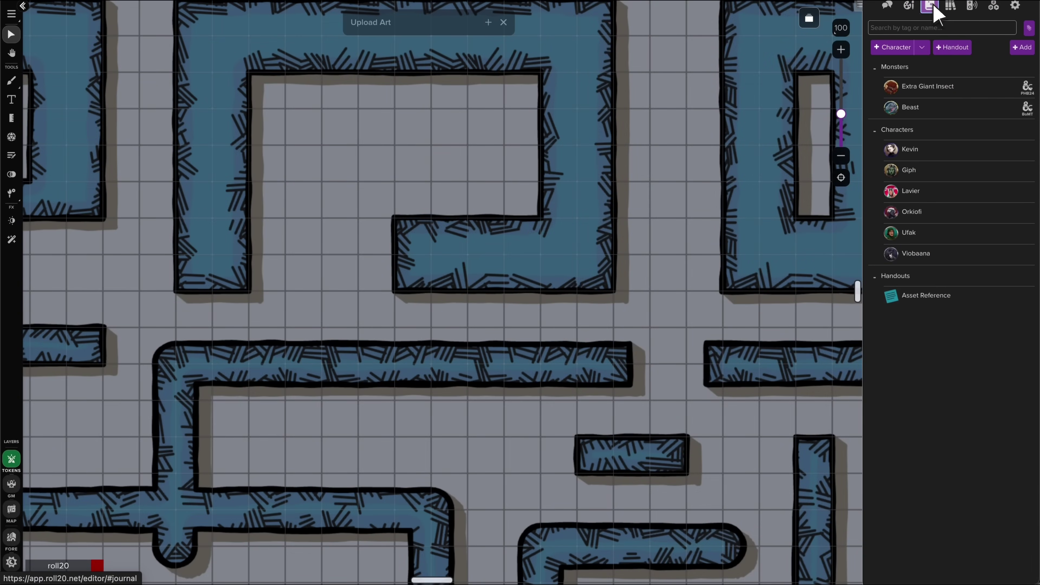
click(946, 48)
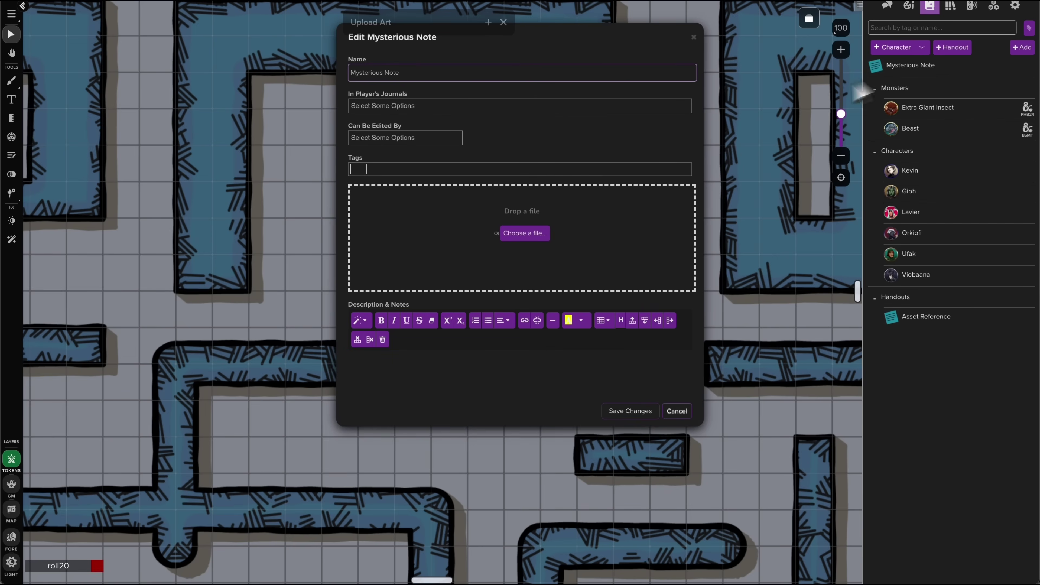
scroll(601, 214, down, 10)
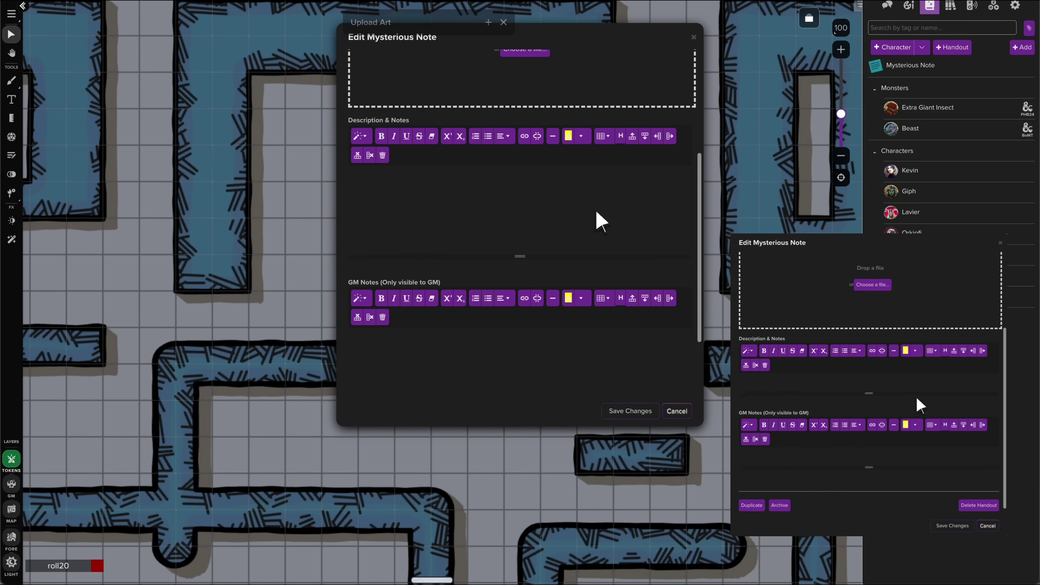
scroll(601, 221, down, 3)
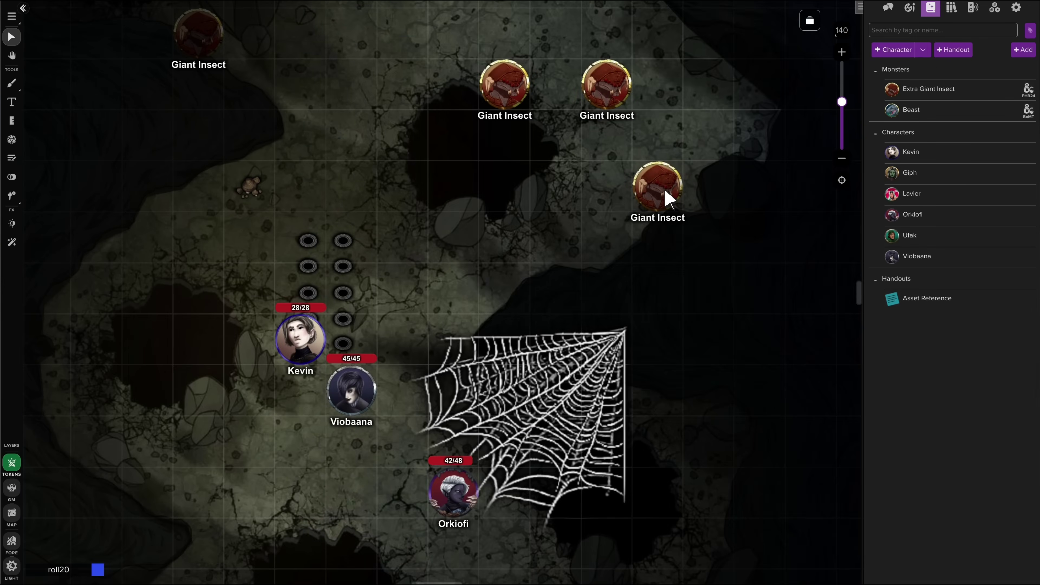
Examine the Extra Giant Insect's character sheet from its token and minimise it, reopening it from the journal entry before closing it
double_click(659, 191)
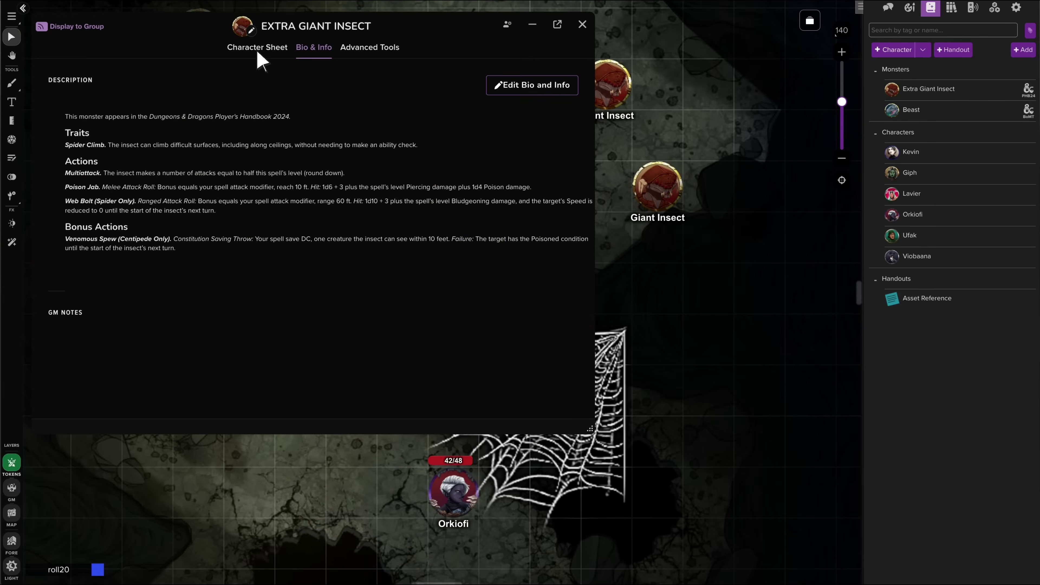
click(259, 48)
scroll(287, 262, down, 3)
scroll(274, 267, down, 5)
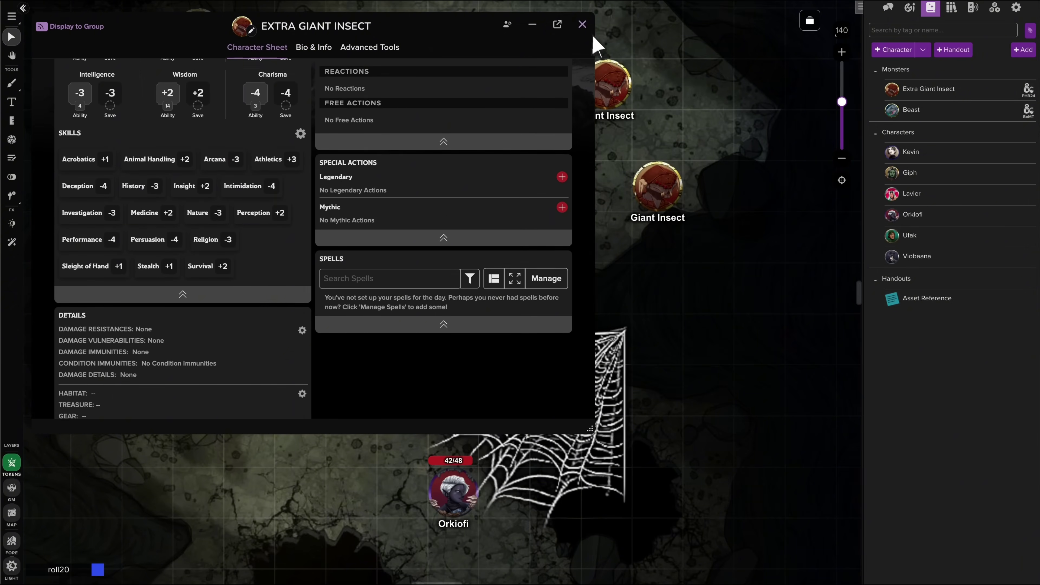
click(538, 32)
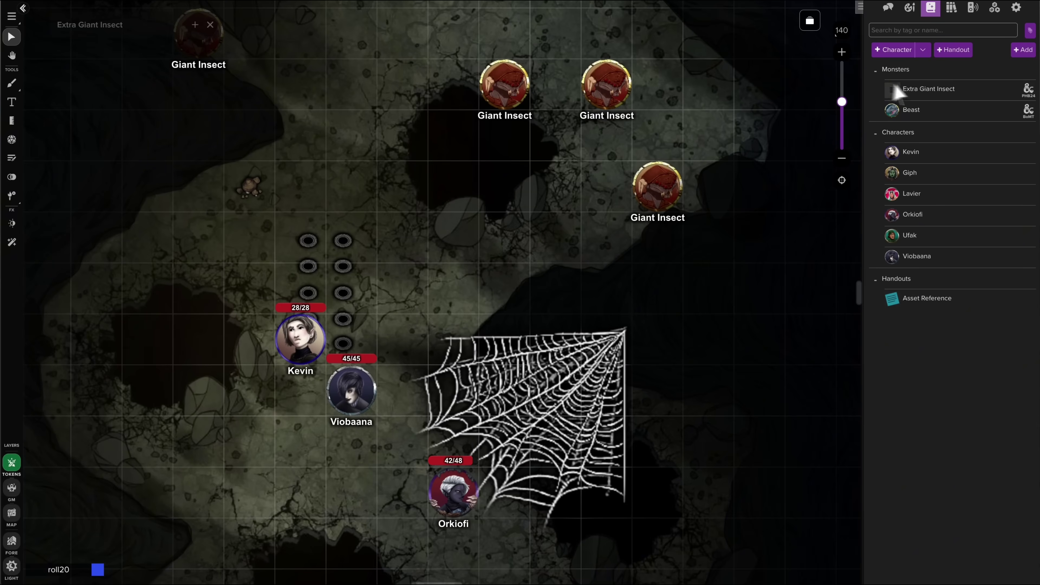
click(937, 91)
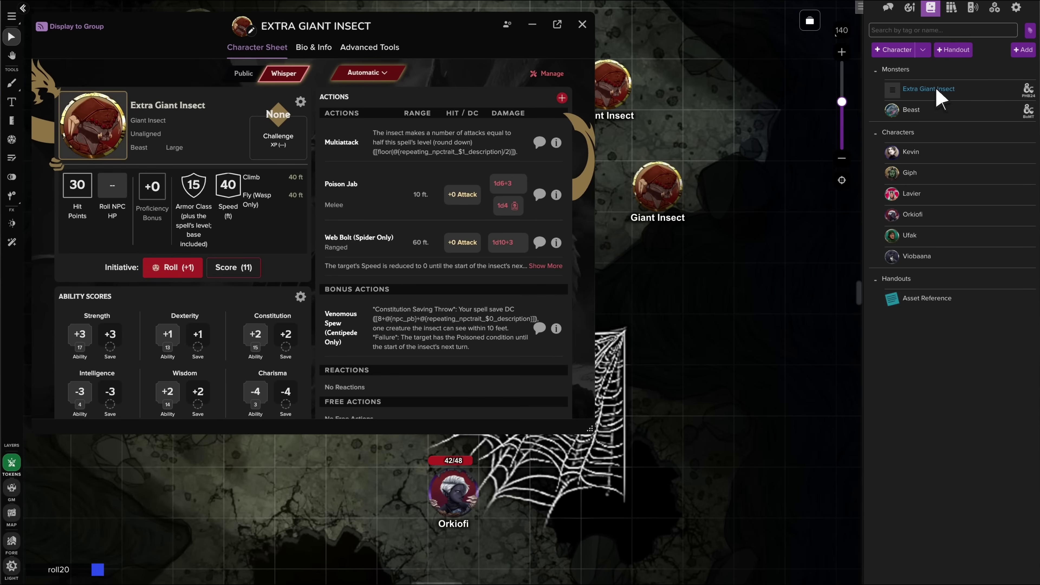
click(583, 26)
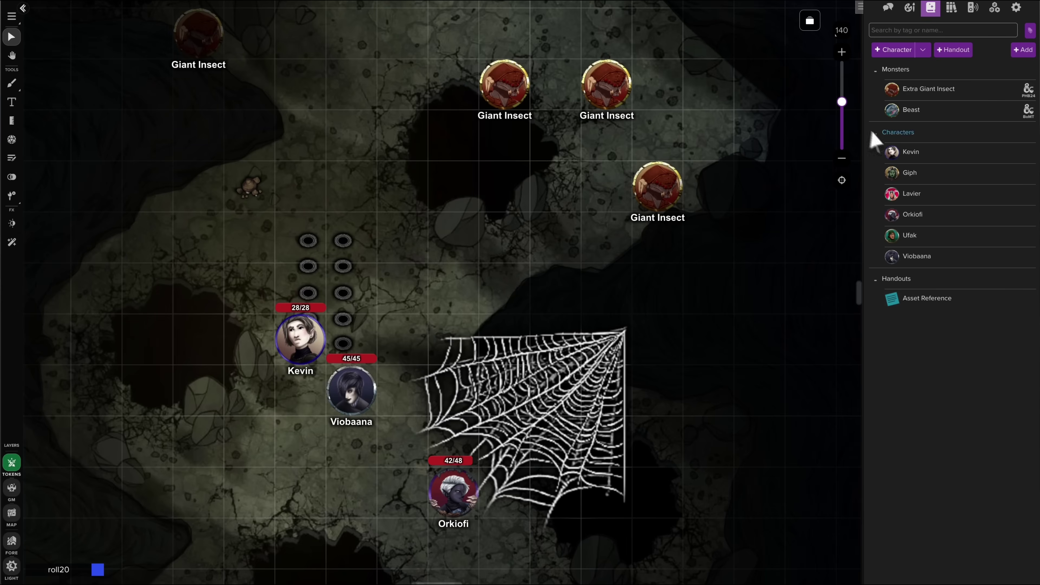
Duplicate the Asset Reference handout in the journal
right_click(932, 300)
click(955, 314)
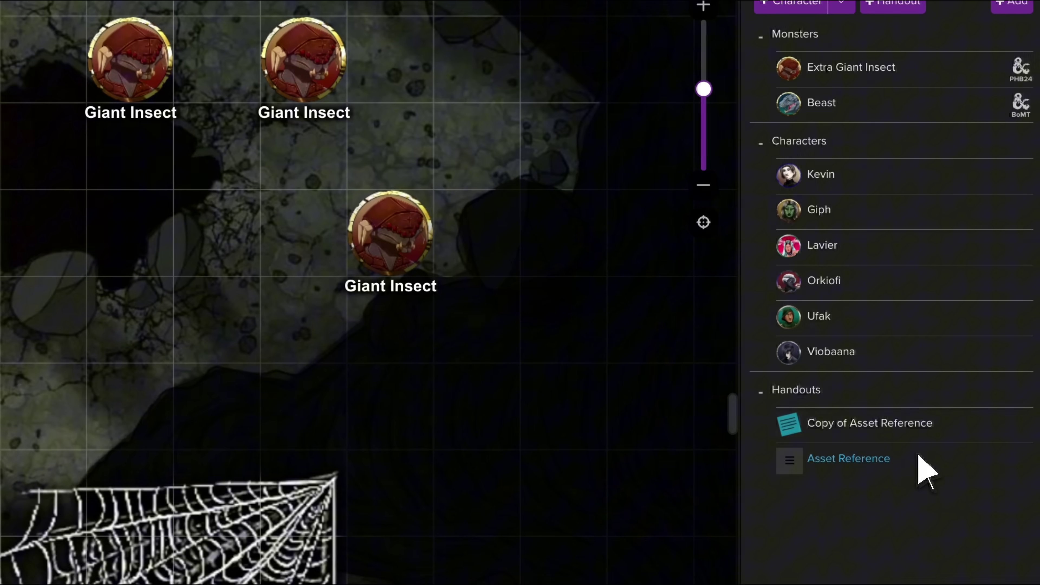
right_click(828, 107)
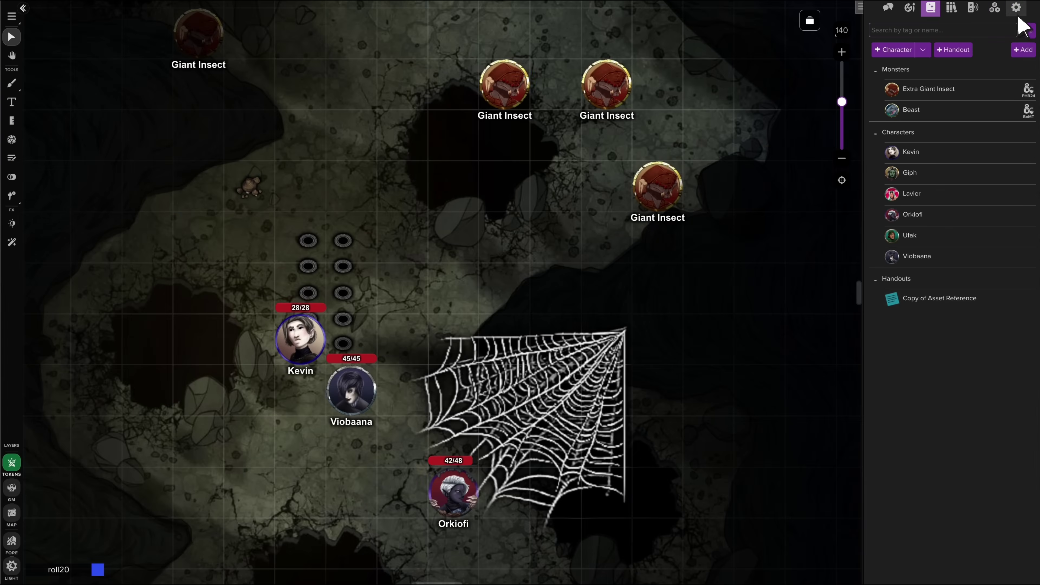
Set the default character sheet for adding characters to D&D 5E (2024) by Roll20 in the game's Character Sheet Settings
click(1017, 8)
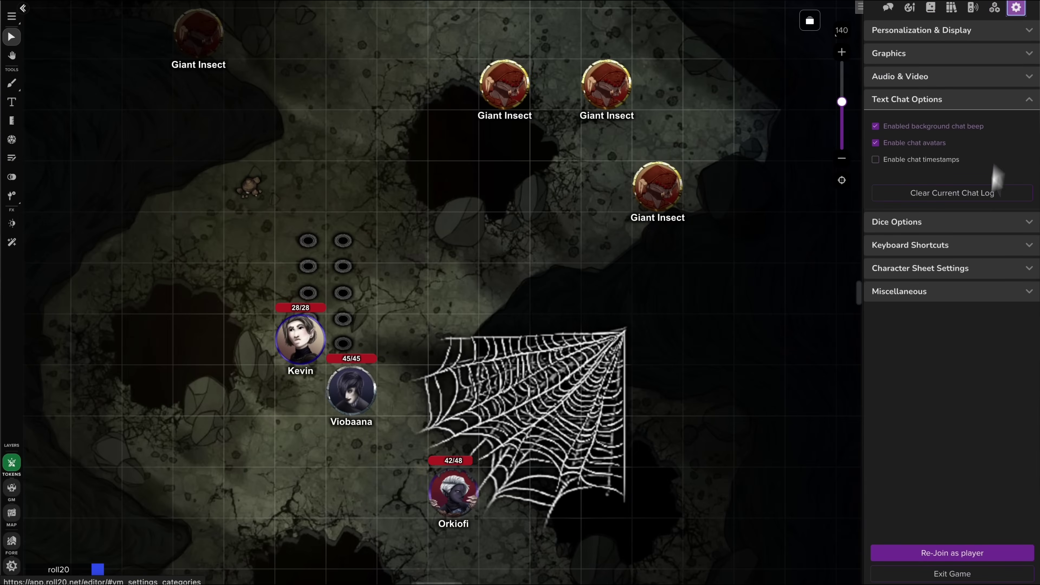
click(901, 269)
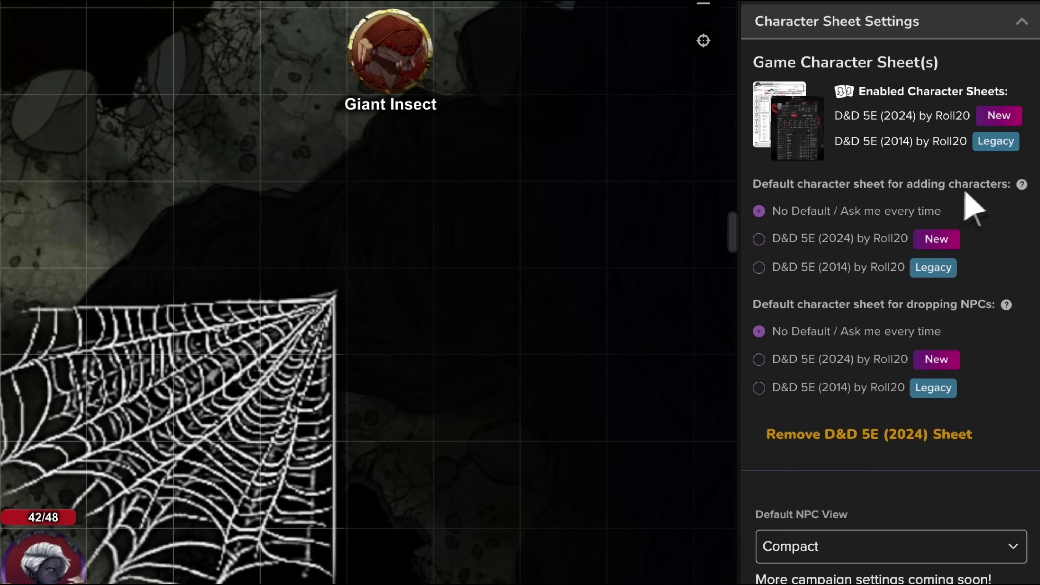
click(762, 241)
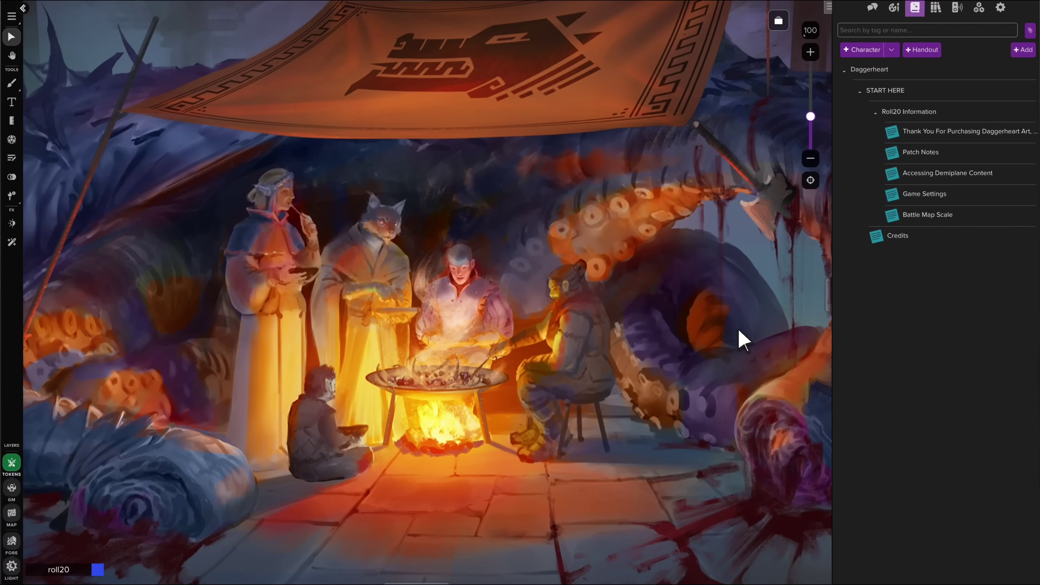
Link the Demiplane character Barnacle to the Daggerheart game and enlarge its character sheet window
click(892, 50)
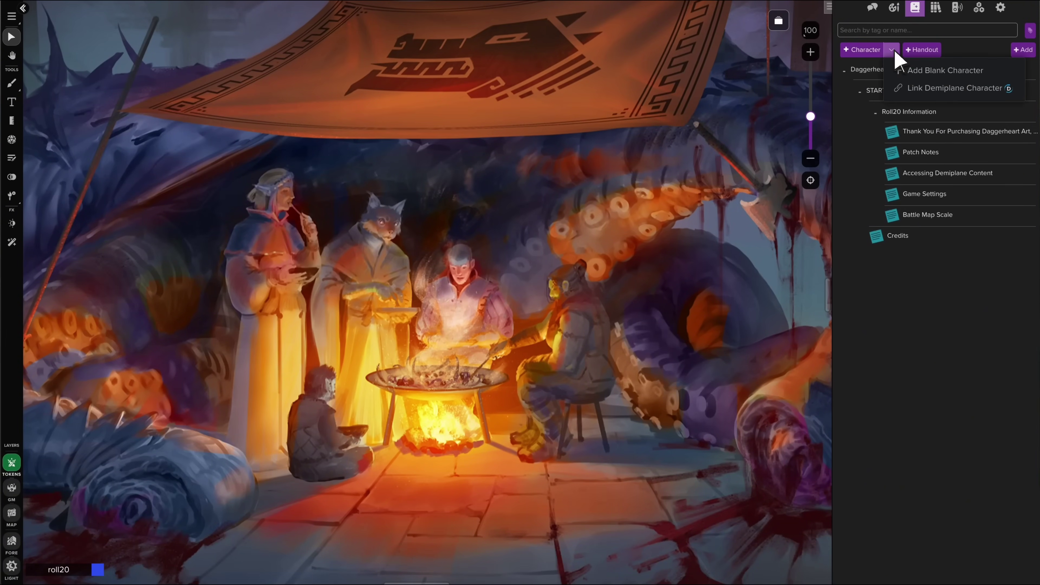
click(929, 89)
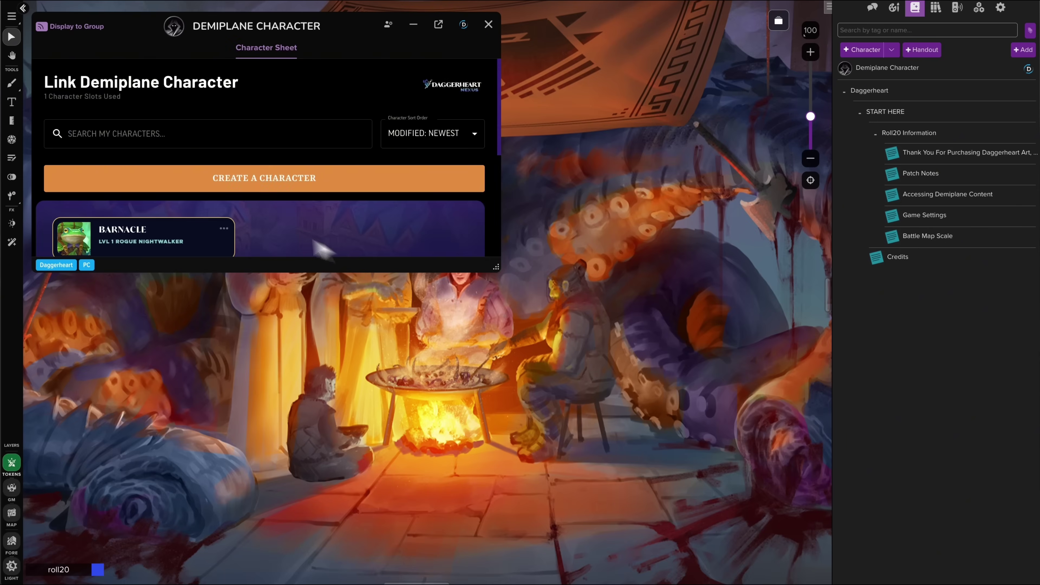
scroll(156, 262, down, 1)
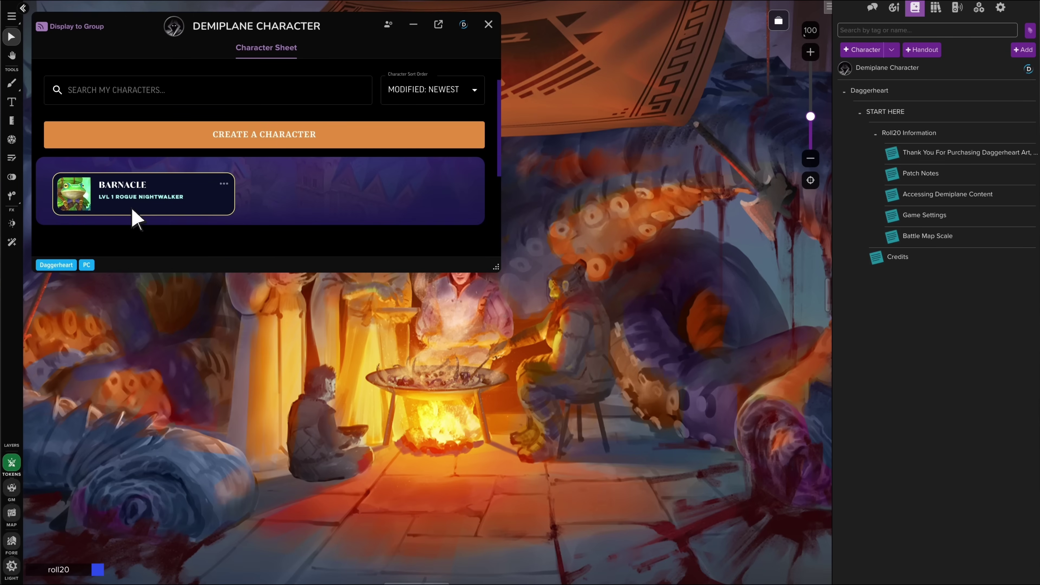
click(136, 219)
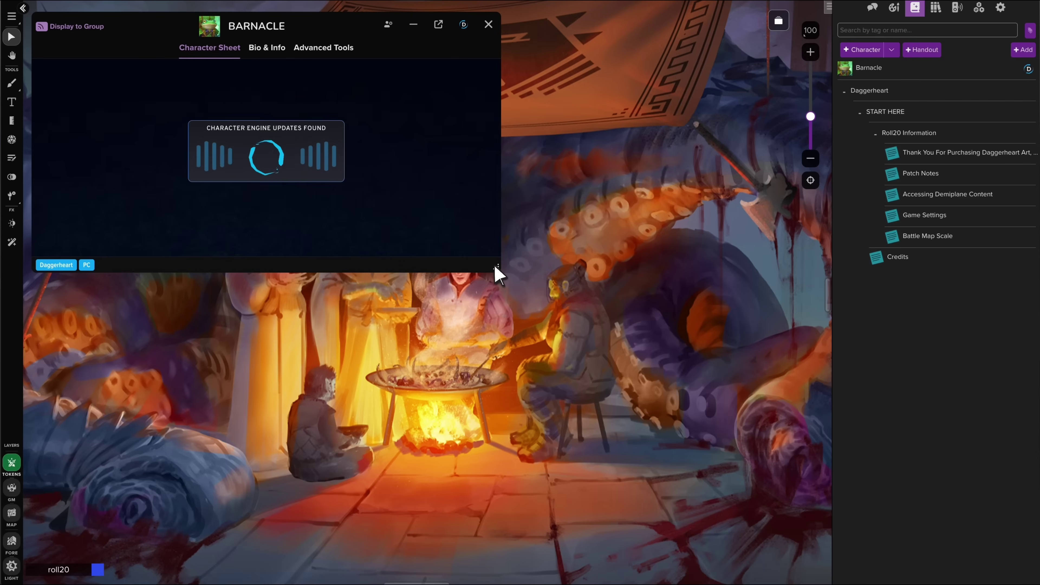
drag(496, 267, 565, 535)
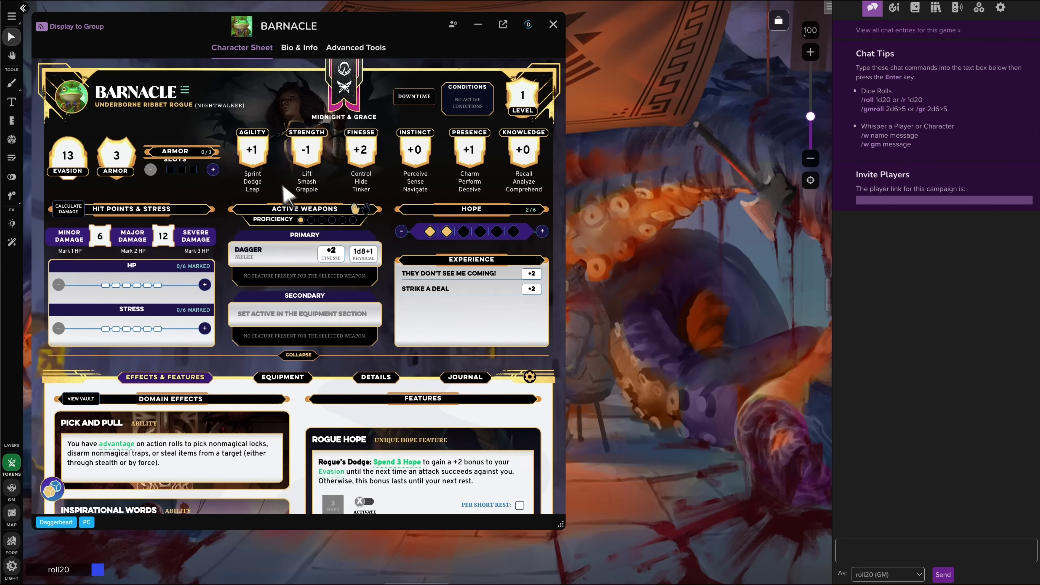
Make an Agility trait roll from Barnacle's character sheet
click(260, 160)
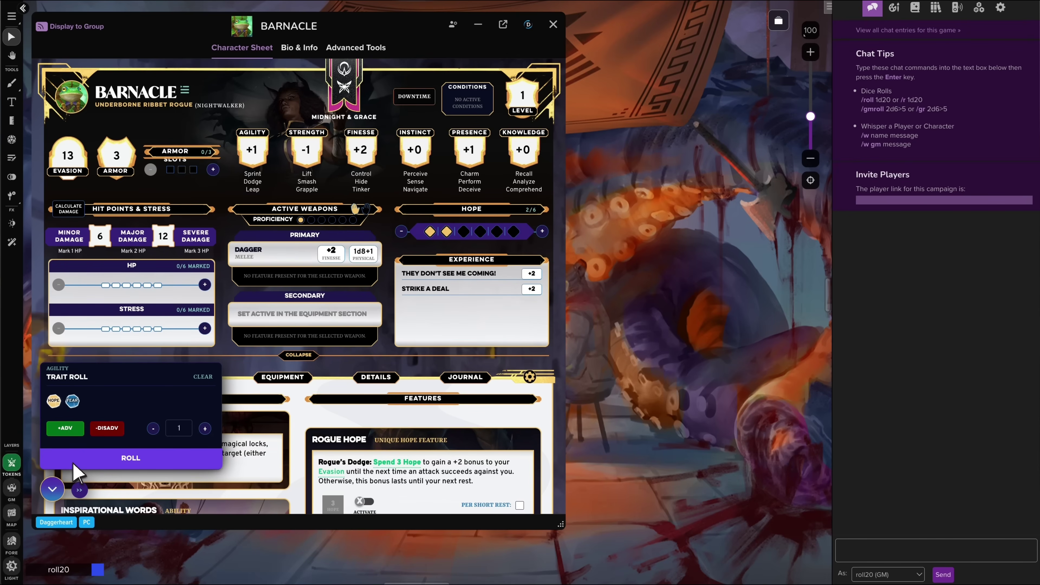
click(73, 464)
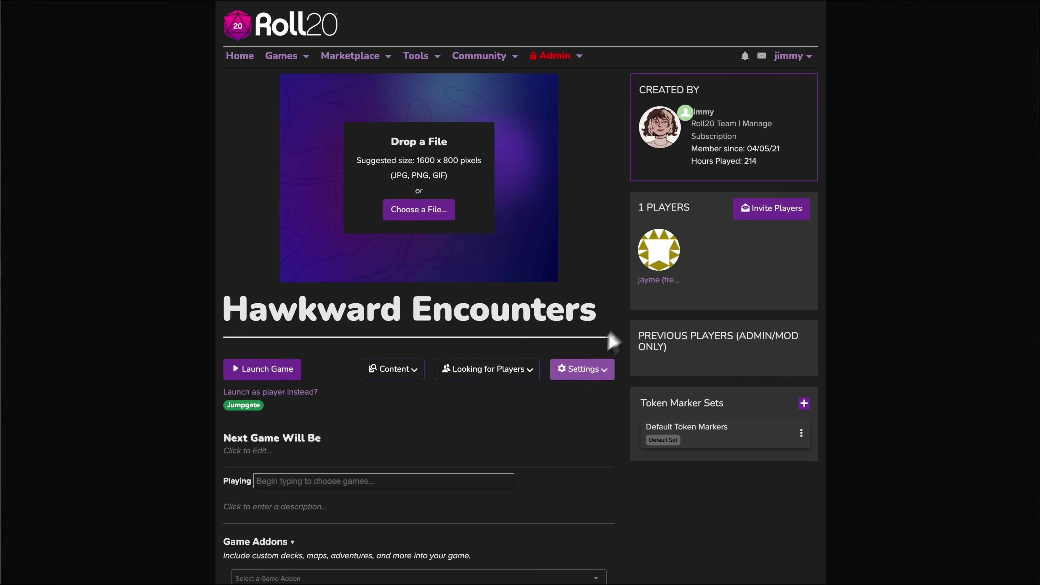
Start copying the Hawkward Encounters game with the Copy Game option on its details page
click(584, 370)
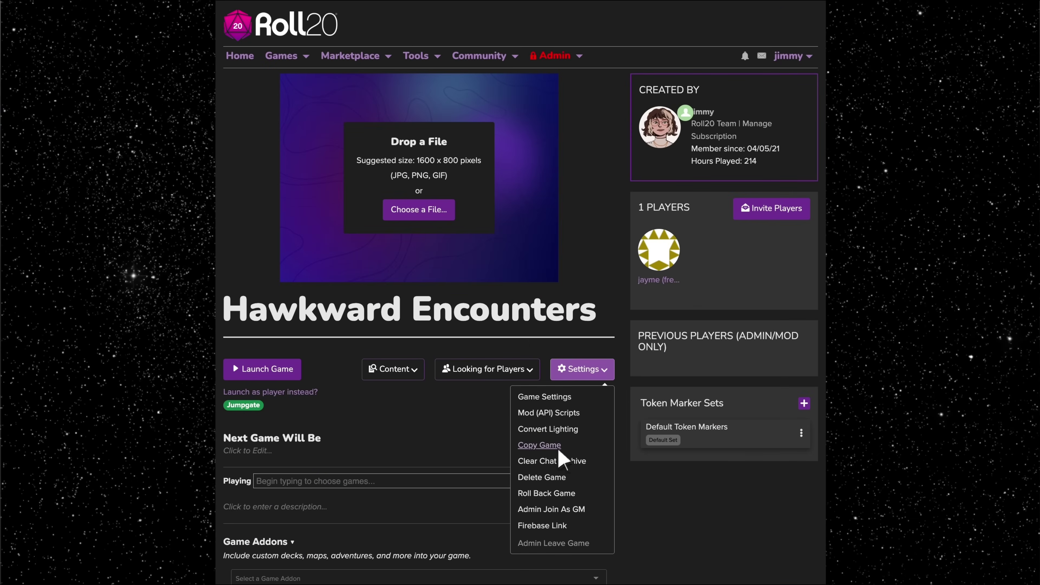
click(558, 458)
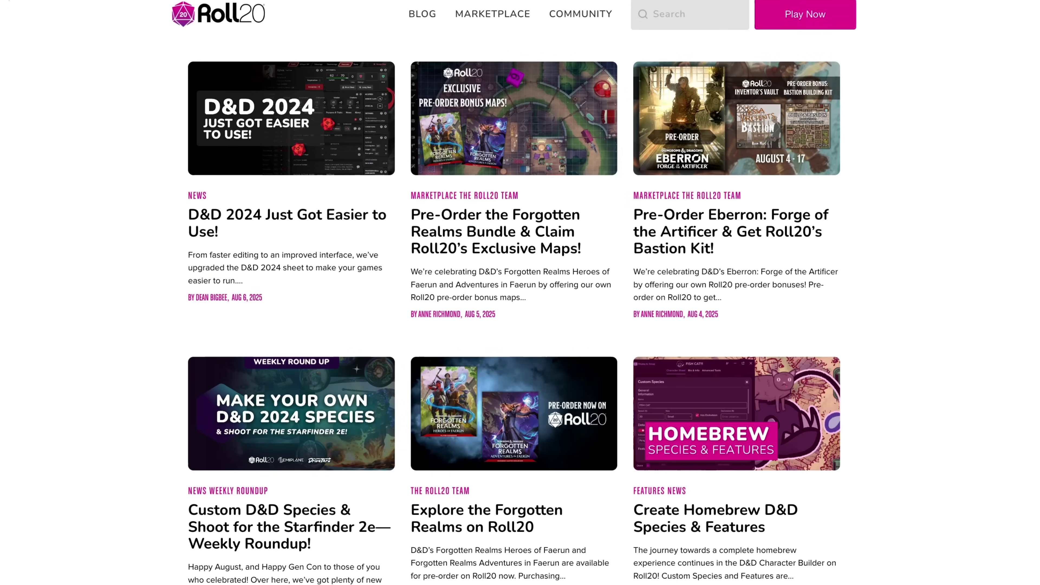
Browse the recent posts on the Roll20 blog and the most popular topics in the Suggestions & Ideas forum
scroll(514, 316, down, 5)
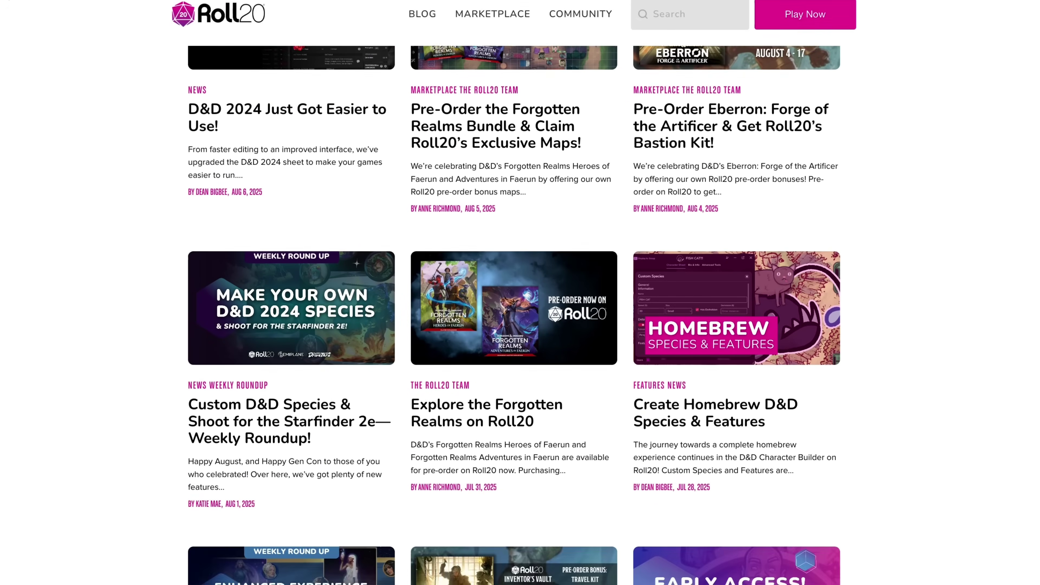
scroll(513, 316, down, 4)
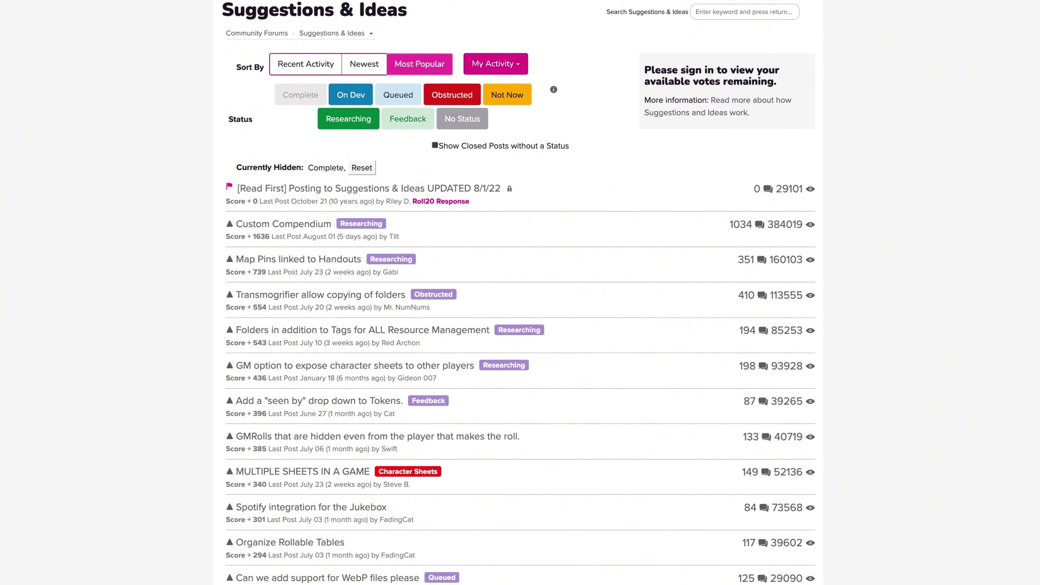
scroll(519, 293, down, 9)
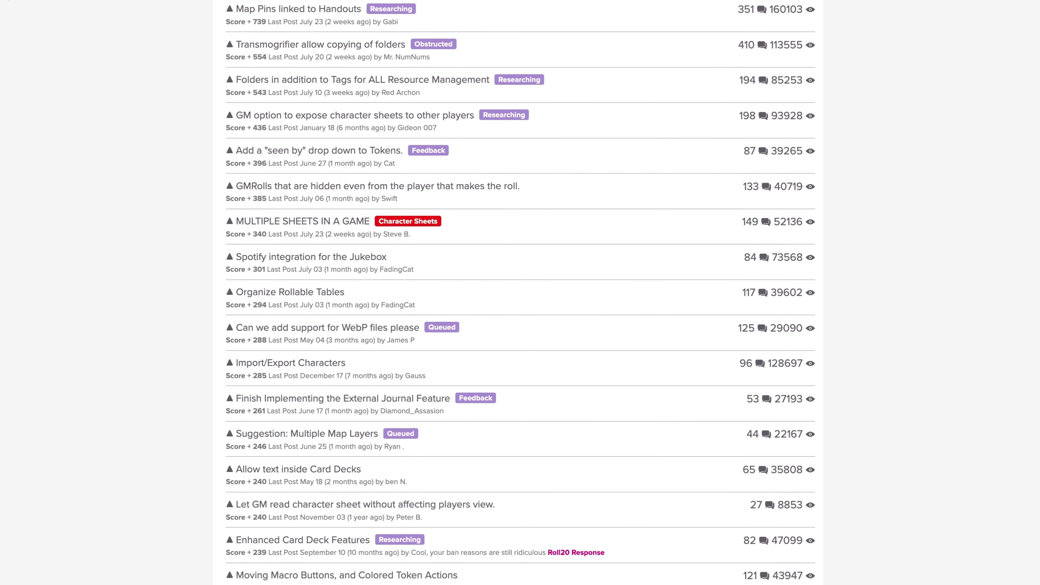
scroll(521, 292, down, 7)
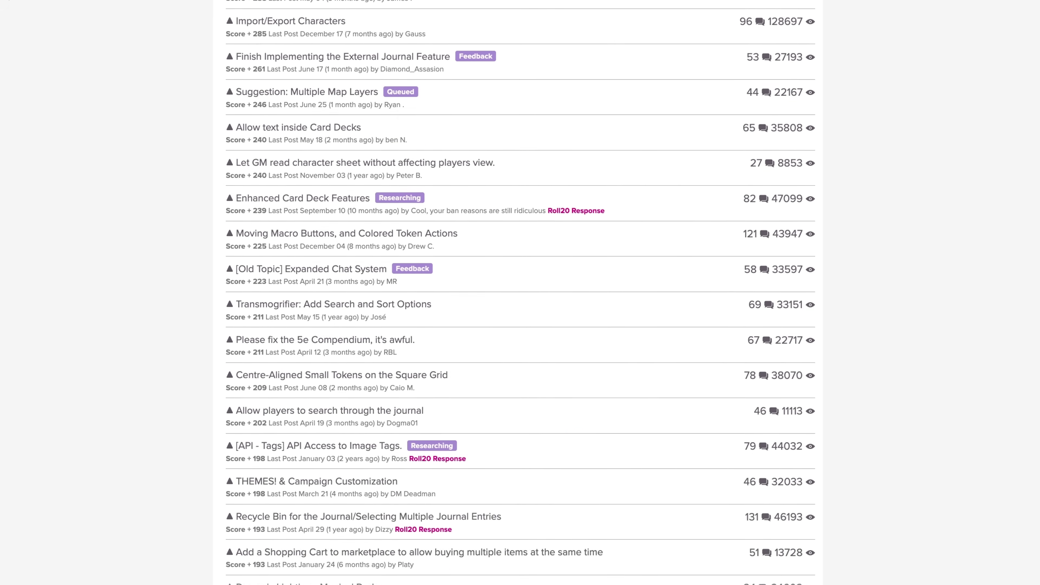